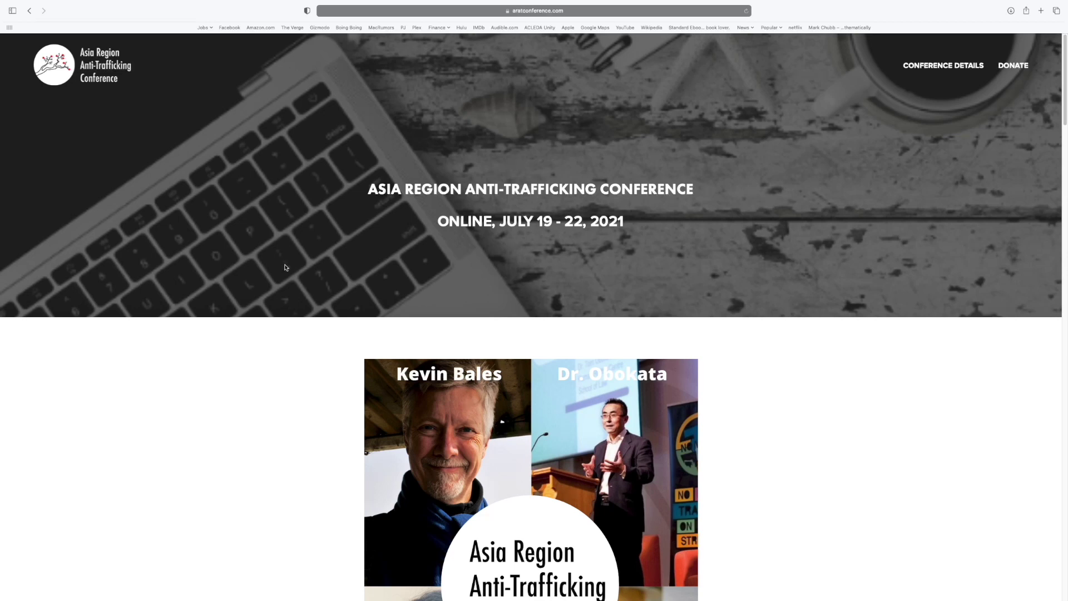
# - Open the conference app login from the conference website and sign in with the saved account email and password
pyautogui.scroll(-12, 468, 266)
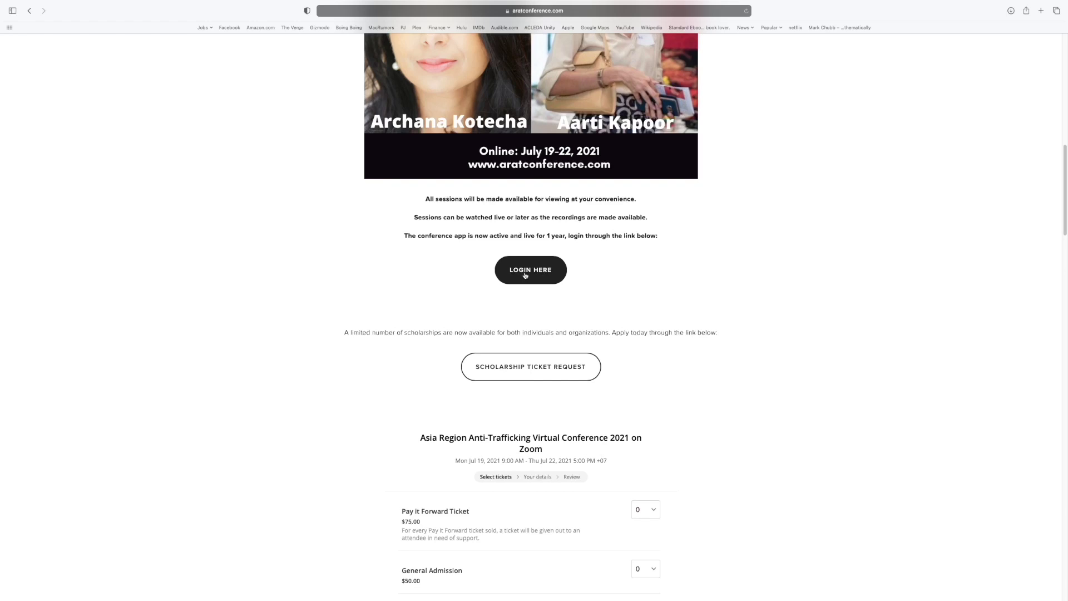
pyautogui.click(525, 274)
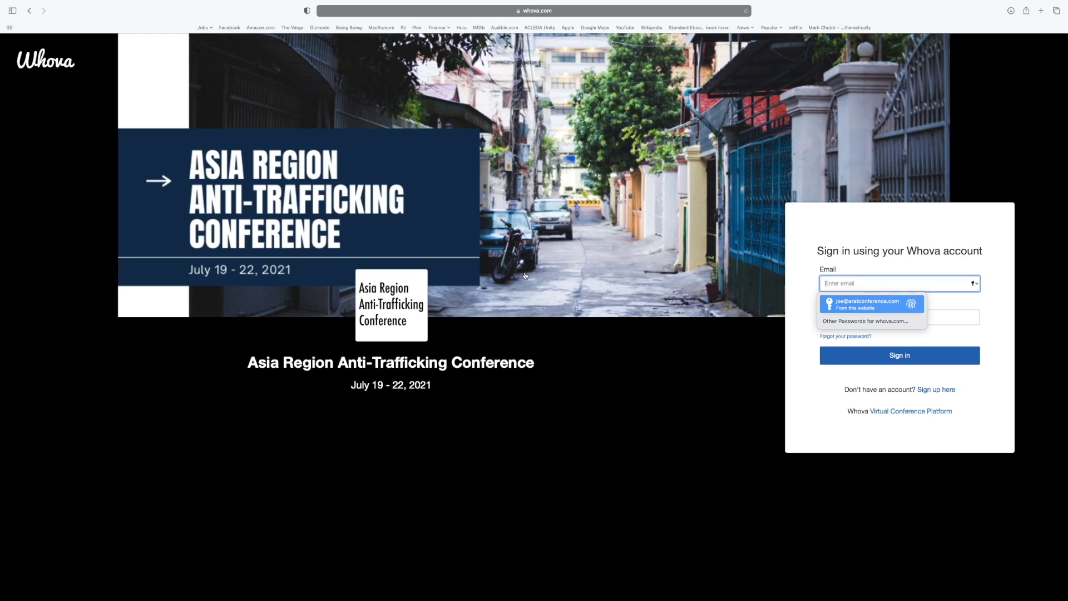
pyautogui.click(867, 304)
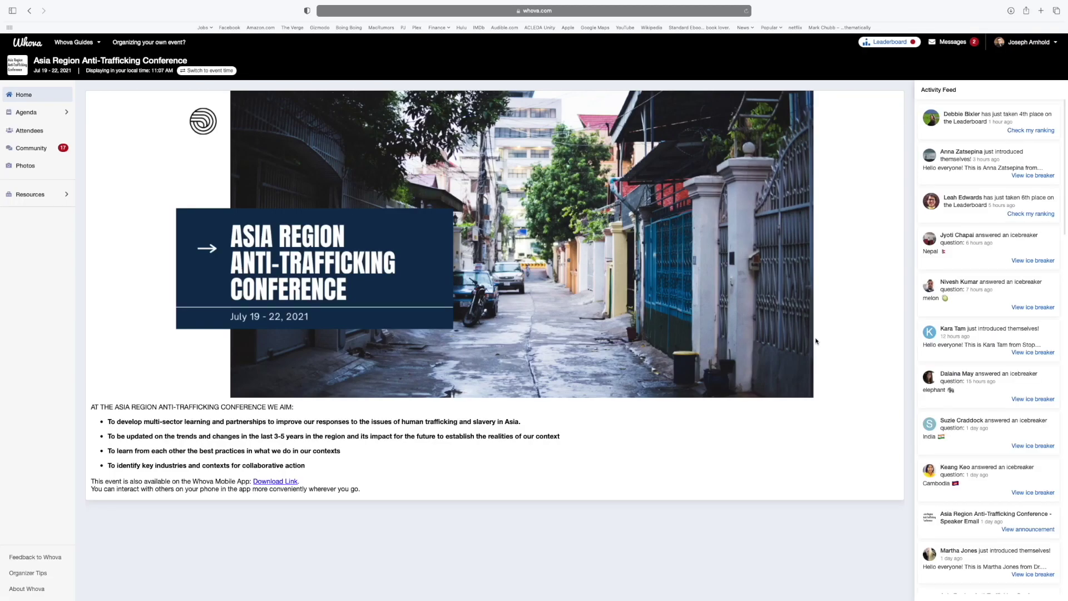
# - Switch the conference time display back and forth between event time and local time to compare them
pyautogui.click(206, 71)
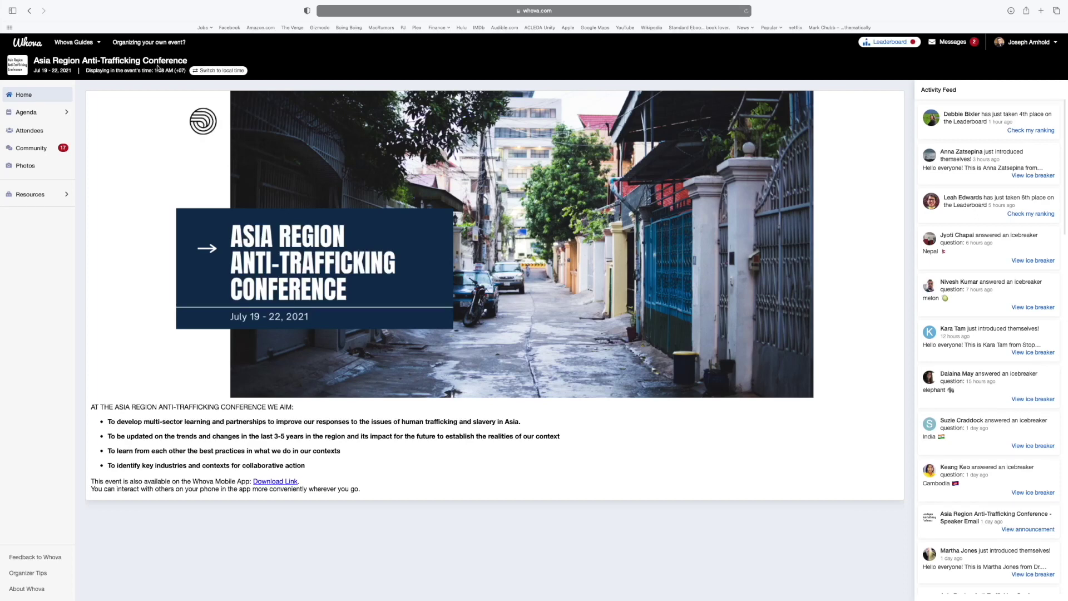
pyautogui.click(216, 72)
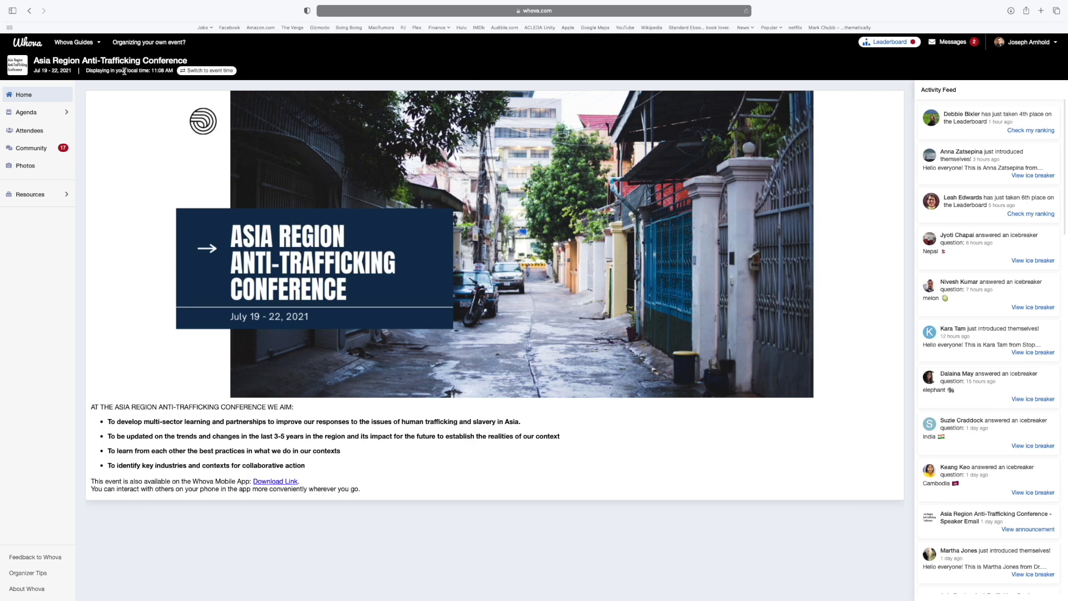
pyautogui.click(212, 71)
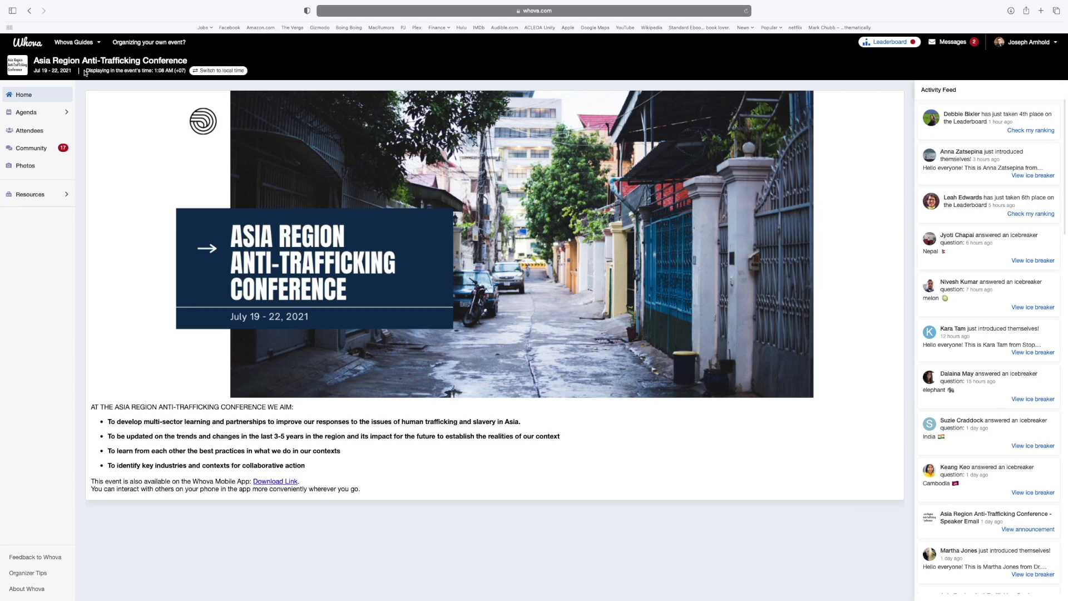
pyautogui.click(208, 72)
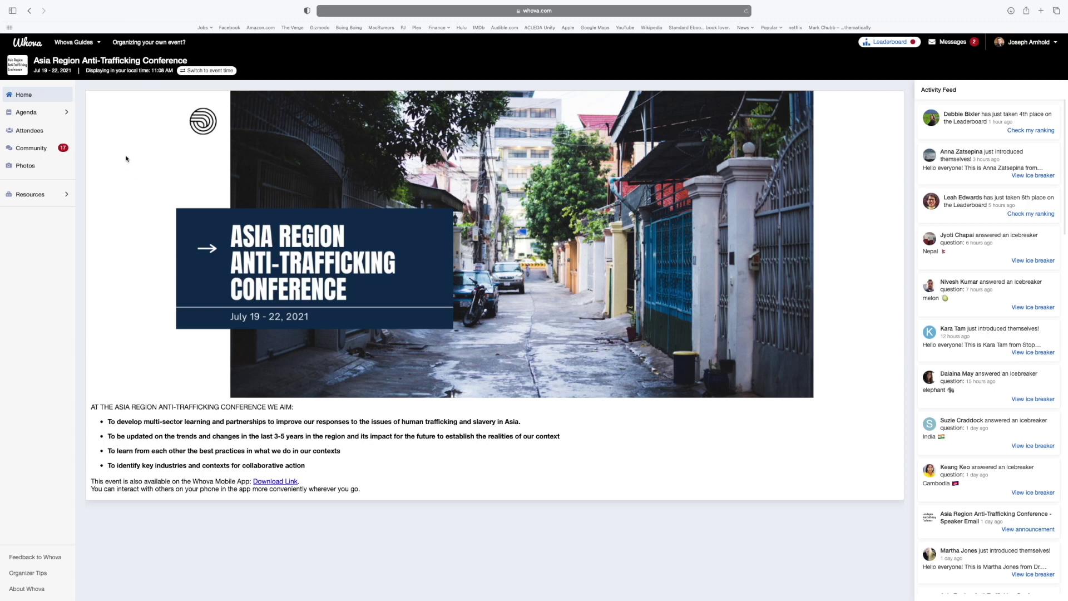
# - Open the agenda, display it in event time, and view the session "Intro Session - How to Use the Conference App"
pyautogui.click(23, 114)
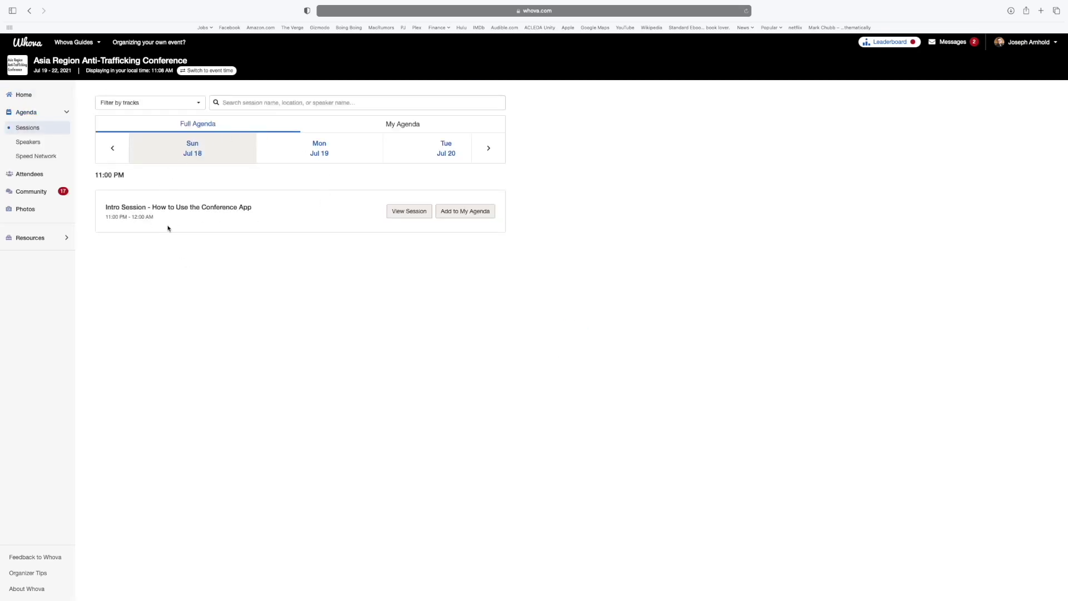
pyautogui.click(210, 71)
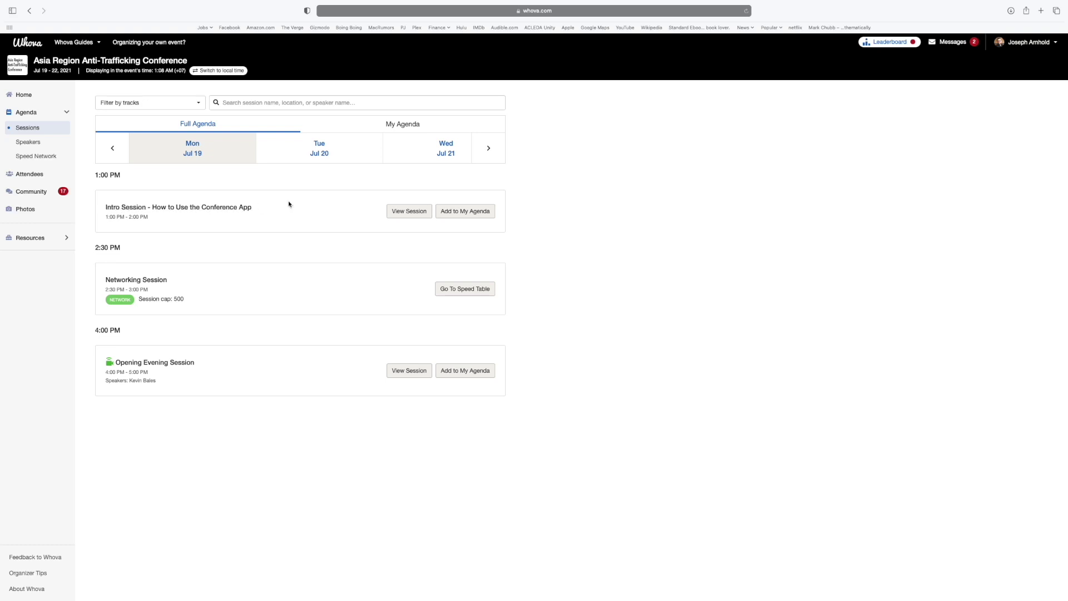
pyautogui.click(402, 211)
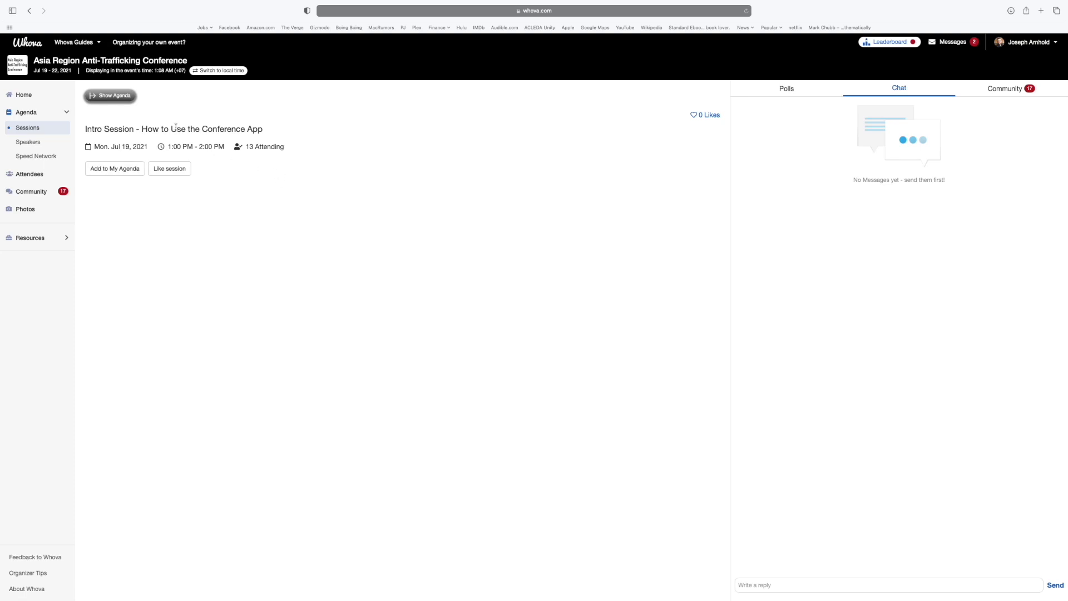
pyautogui.moveTo(136, 128); pyautogui.dragTo(197, 133)
pyautogui.click(197, 133)
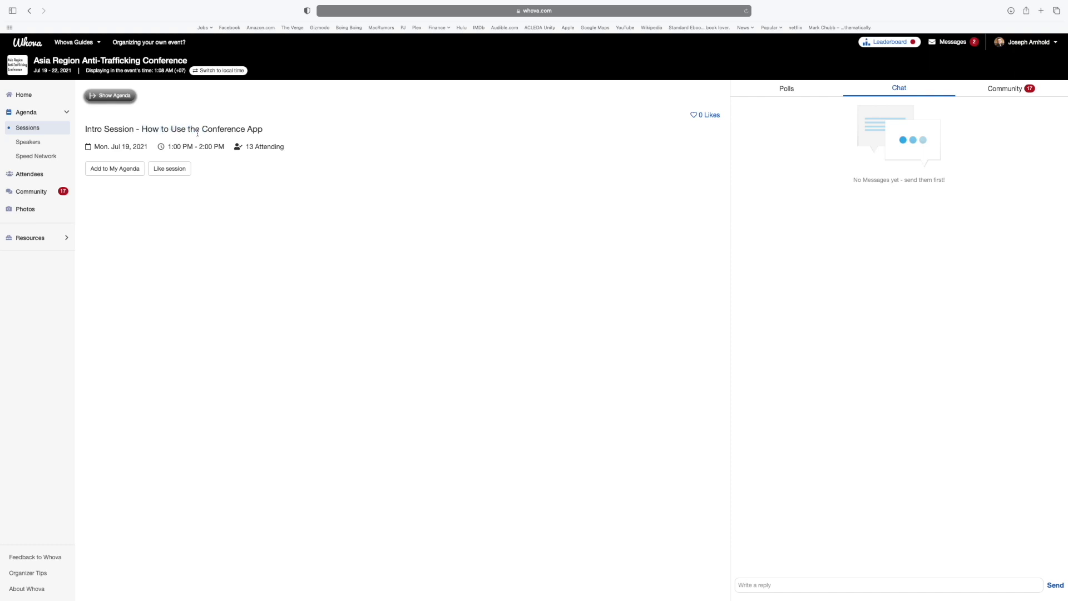
# - Open the Opening Evening Session from the July 19 agenda and view its Q&A as an attendee
pyautogui.click(106, 97)
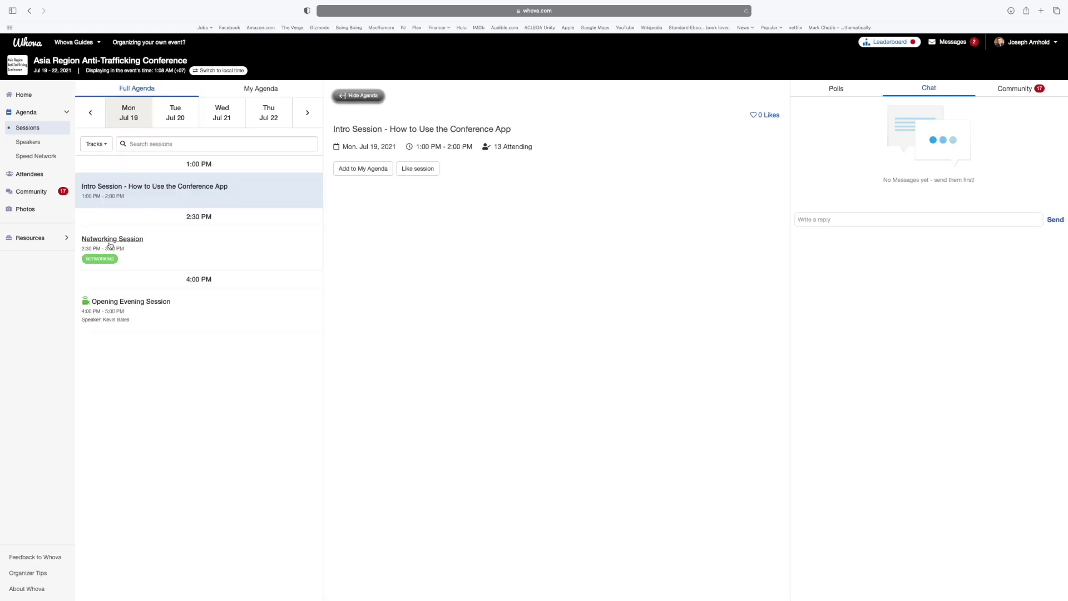
pyautogui.click(112, 245)
pyautogui.click(140, 303)
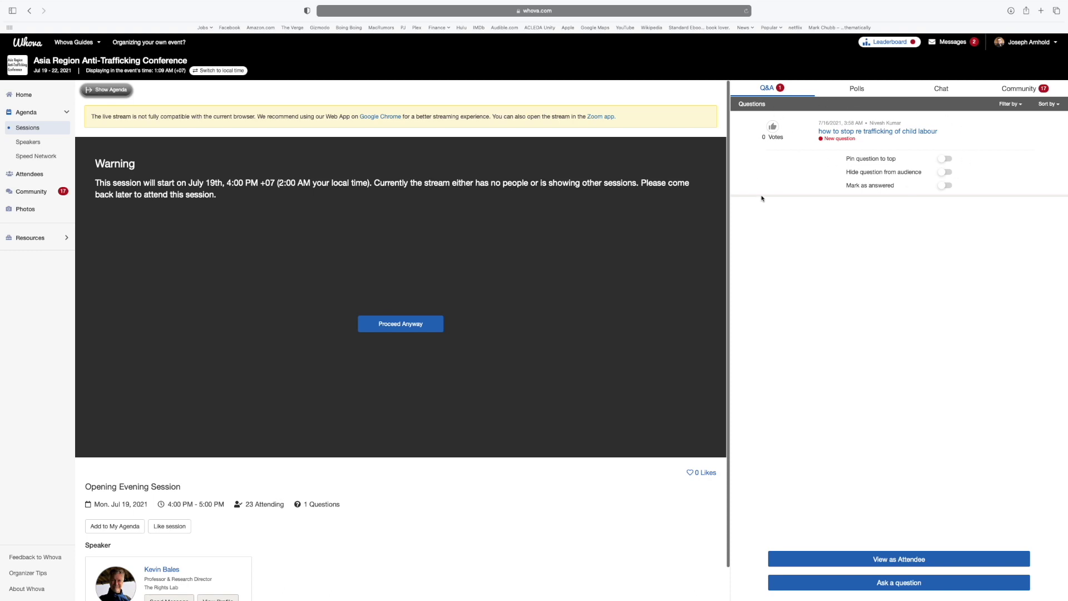
pyautogui.click(890, 558)
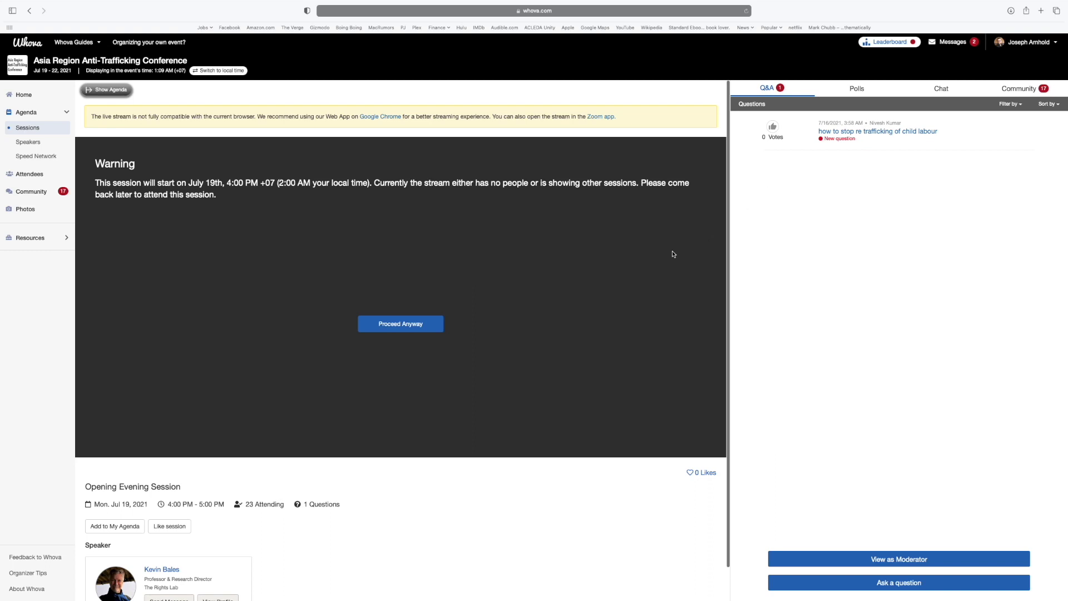
pyautogui.scroll(-1, 318, 459)
pyautogui.scroll(1, 317, 458)
# - Browse the July 20, 21 and 22 agendas and open the Online Sexual Exploitation of Children (OSEC) Breakout Session
pyautogui.click(97, 92)
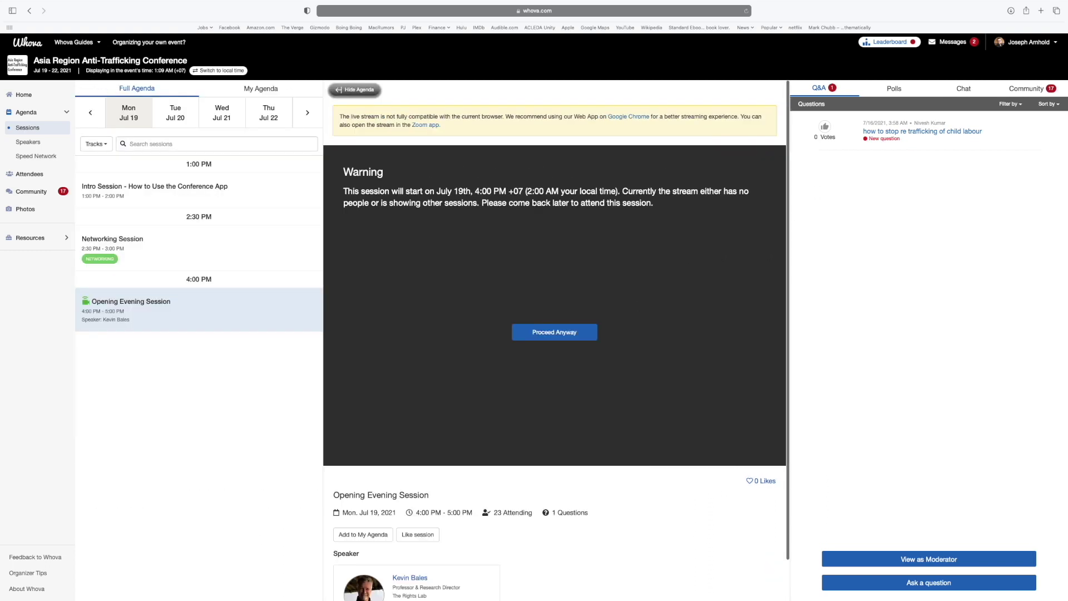
pyautogui.click(185, 116)
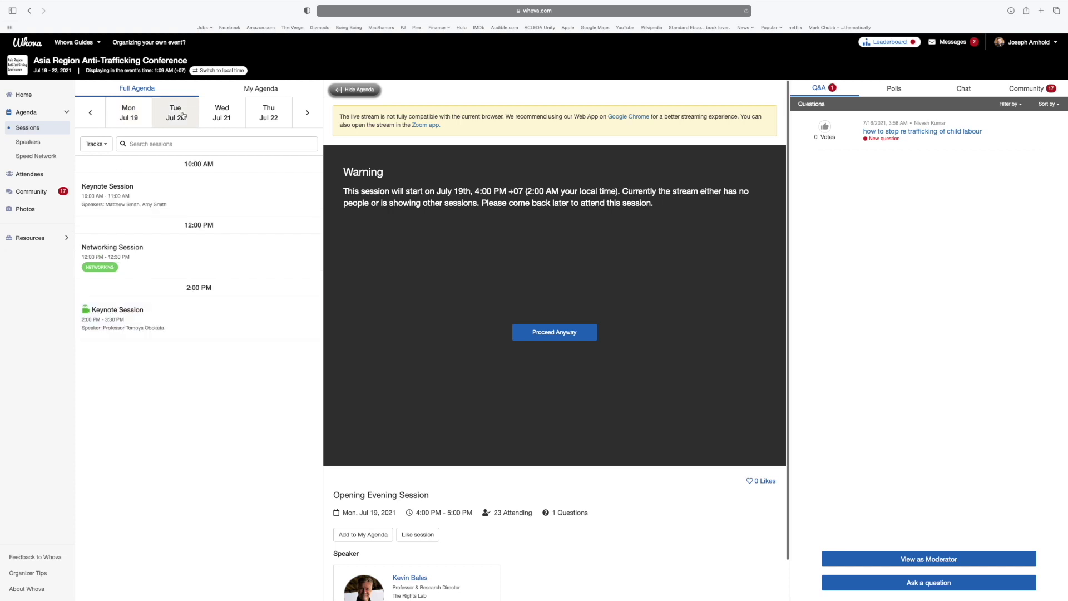
pyautogui.click(218, 112)
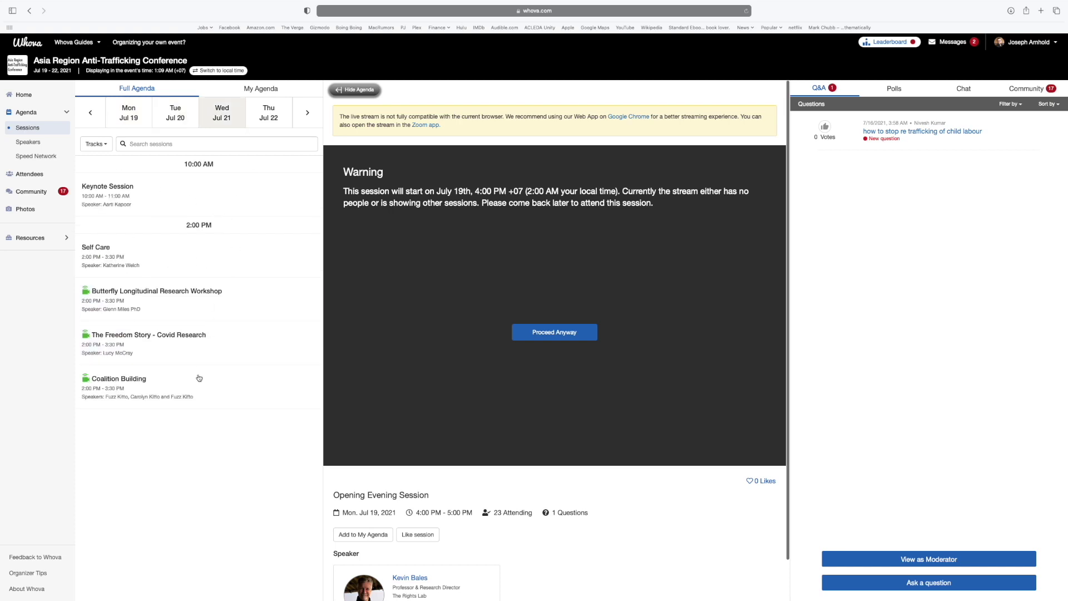
pyautogui.click(274, 118)
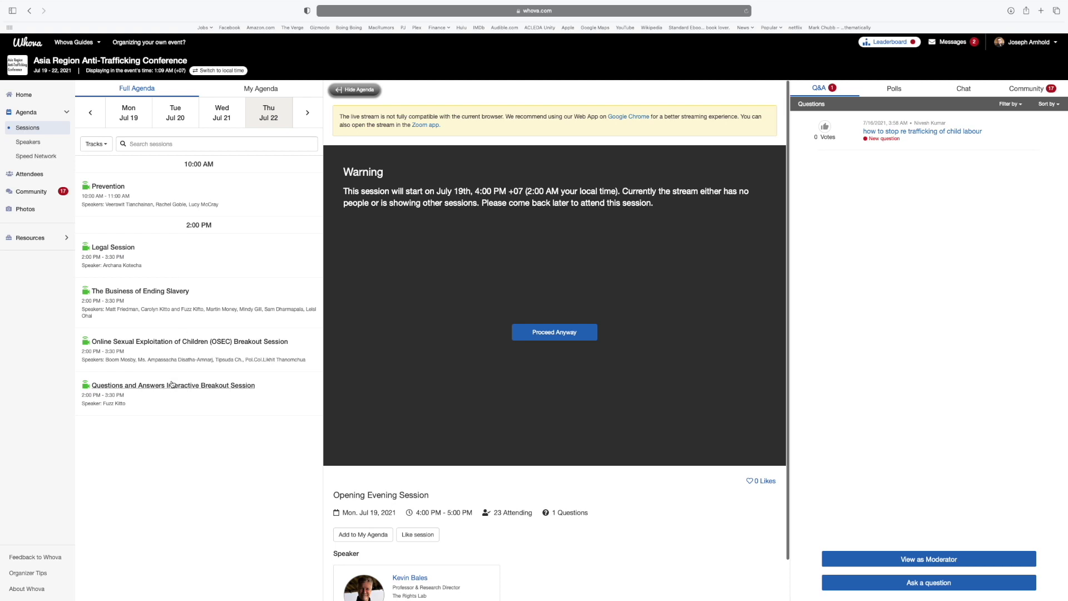
pyautogui.click(195, 343)
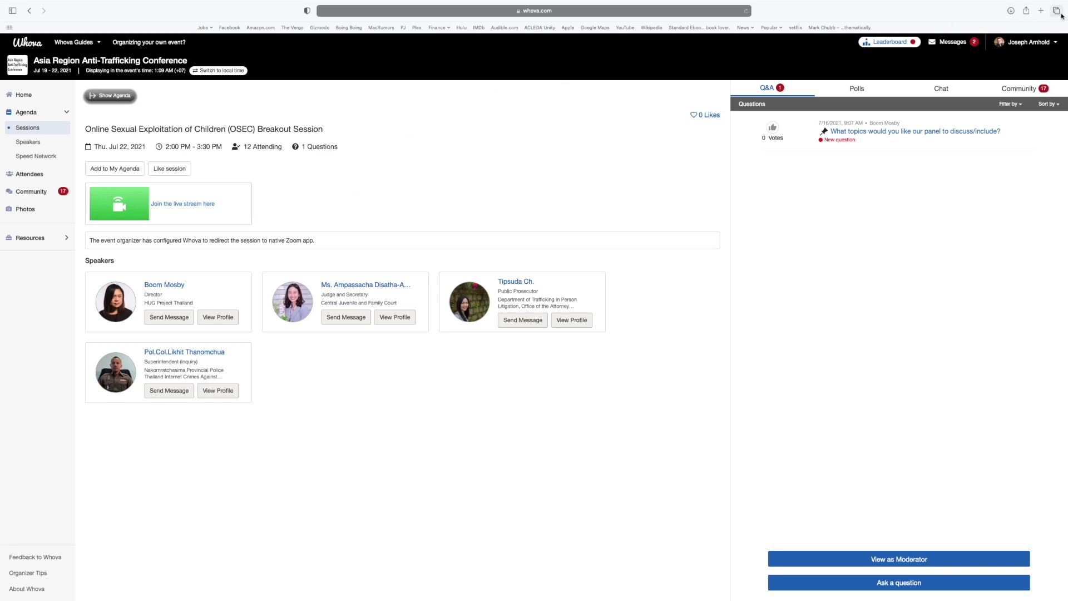
# - Go to zoom.us in a new browser tab and open the Zoom client download page
pyautogui.click(1041, 10)
pyautogui.write('zoom')
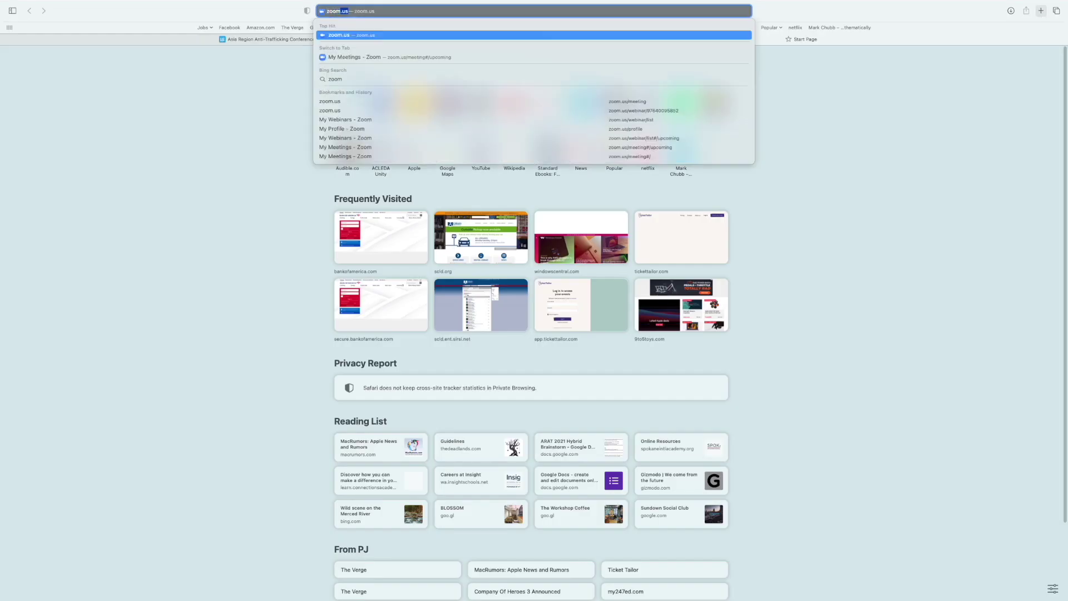
pyautogui.press('Return')
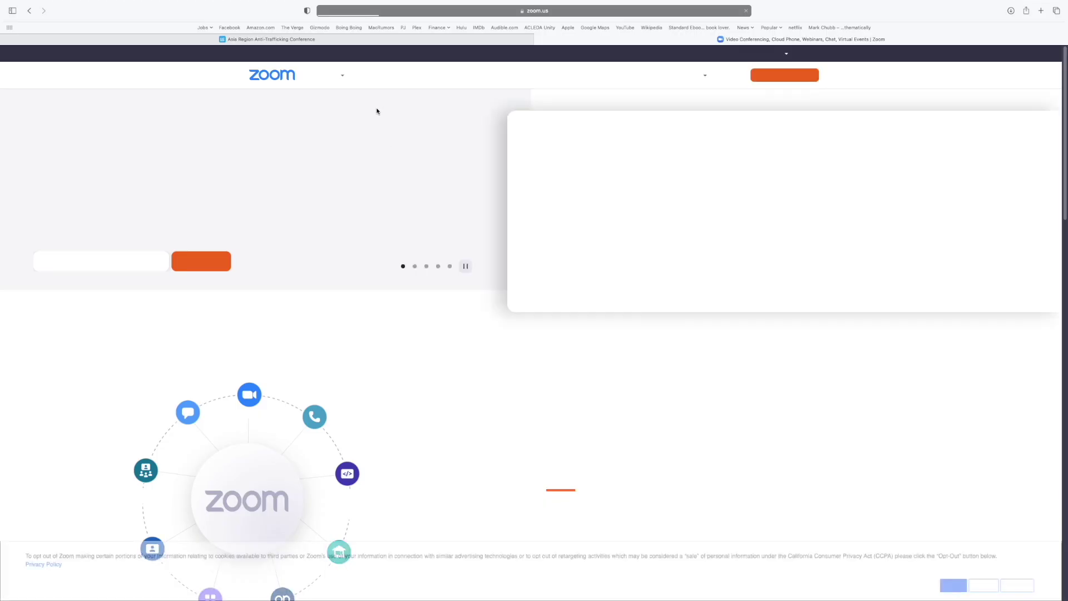
pyautogui.moveTo(668, 74)
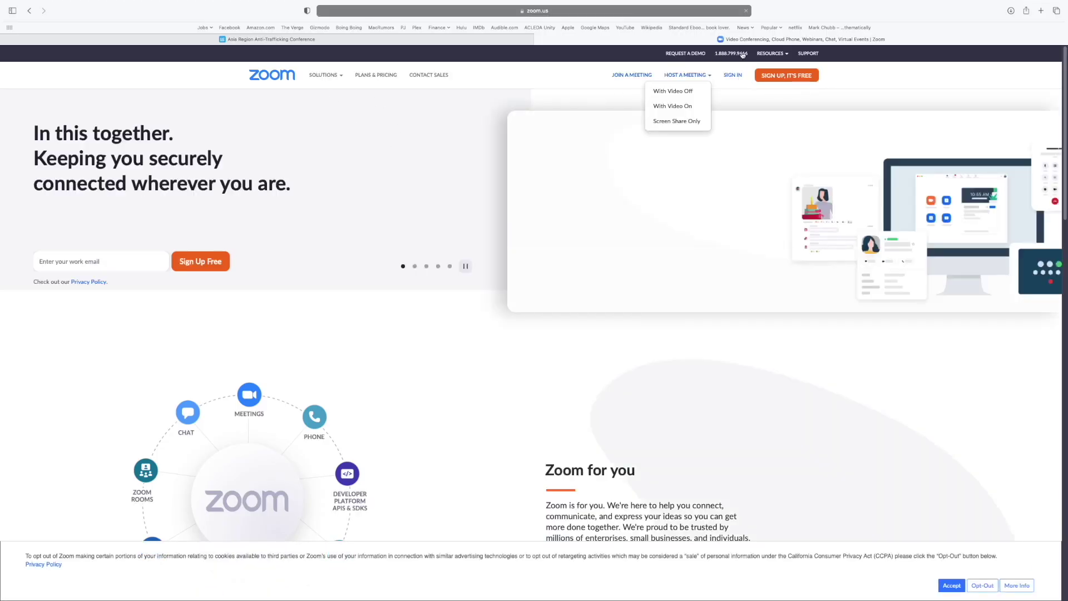
pyautogui.moveTo(785, 56)
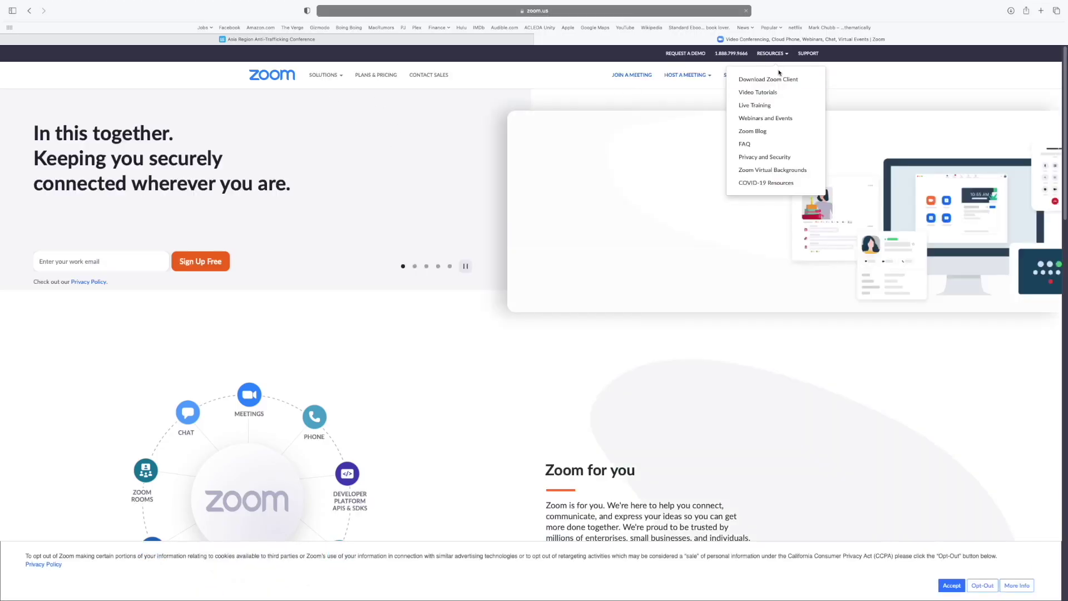
pyautogui.click(776, 80)
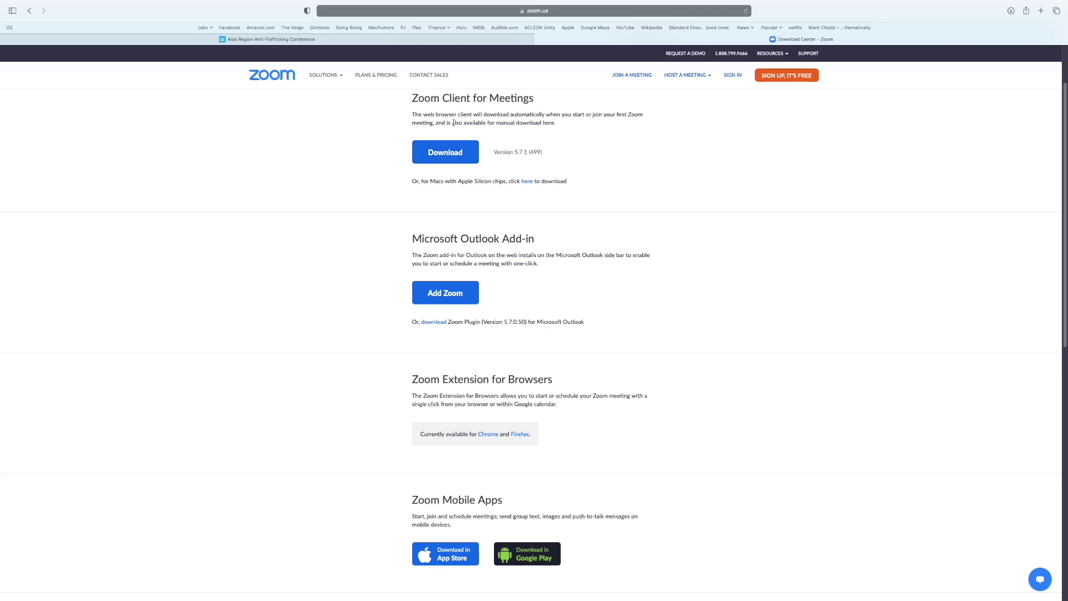
# - Return to the conference app and revisit its home page and agenda session list
pyautogui.click(421, 40)
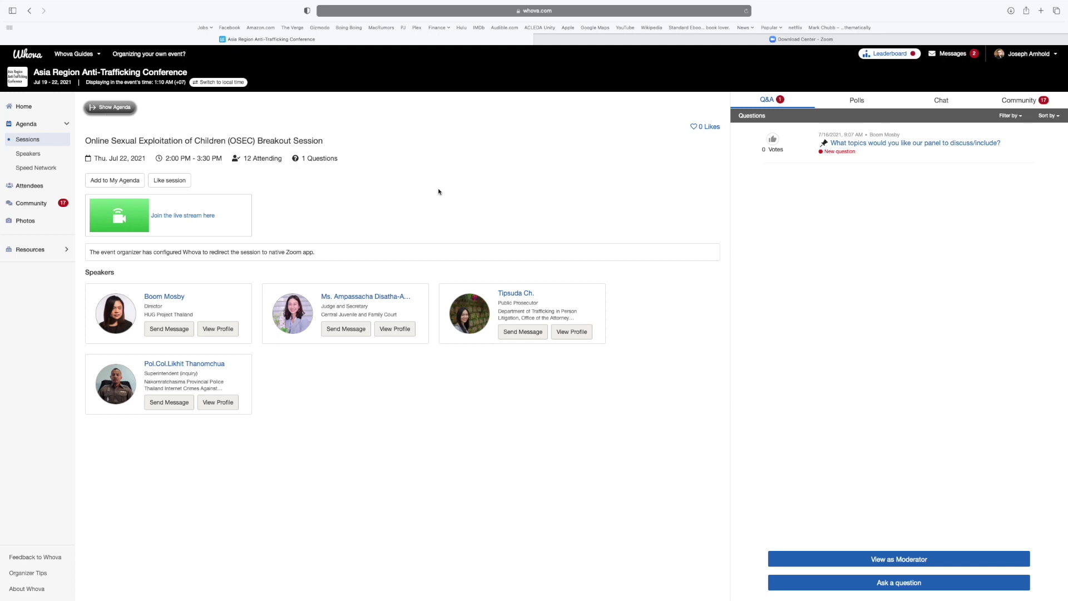
pyautogui.click(103, 111)
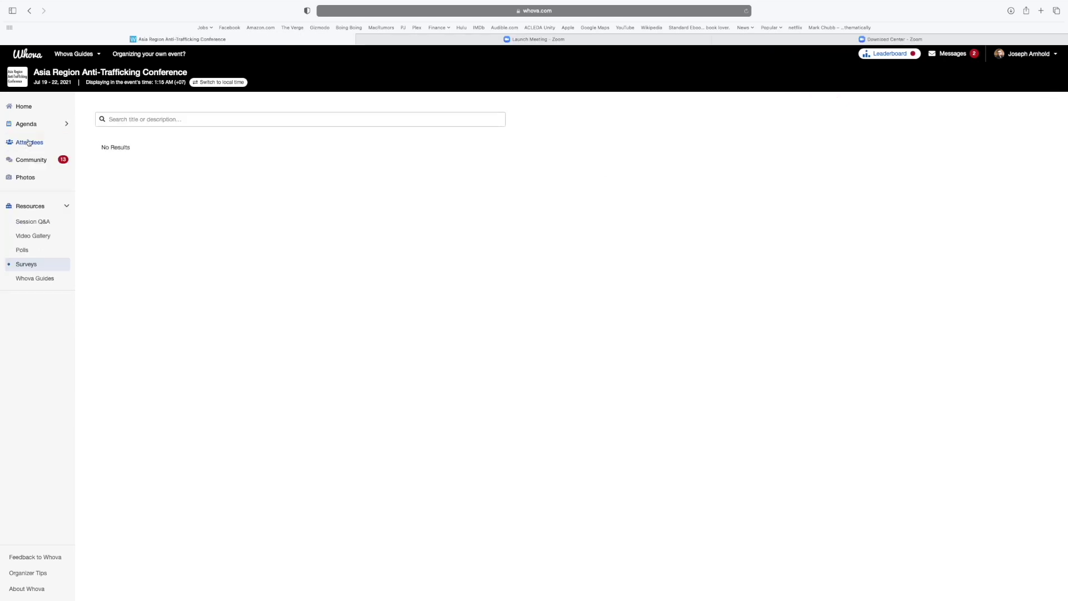
pyautogui.click(26, 109)
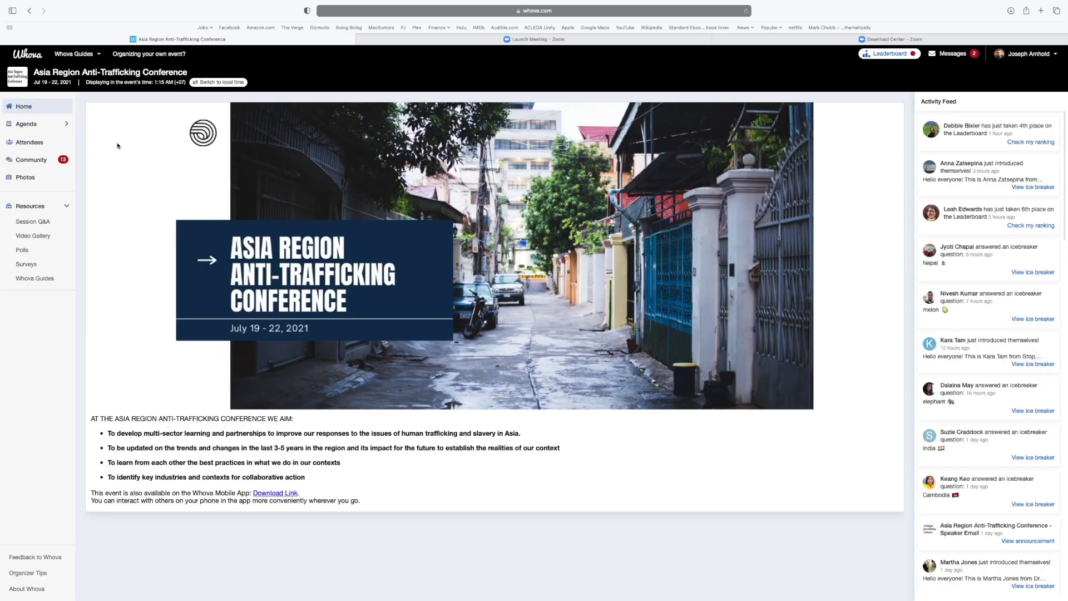
pyautogui.click(27, 125)
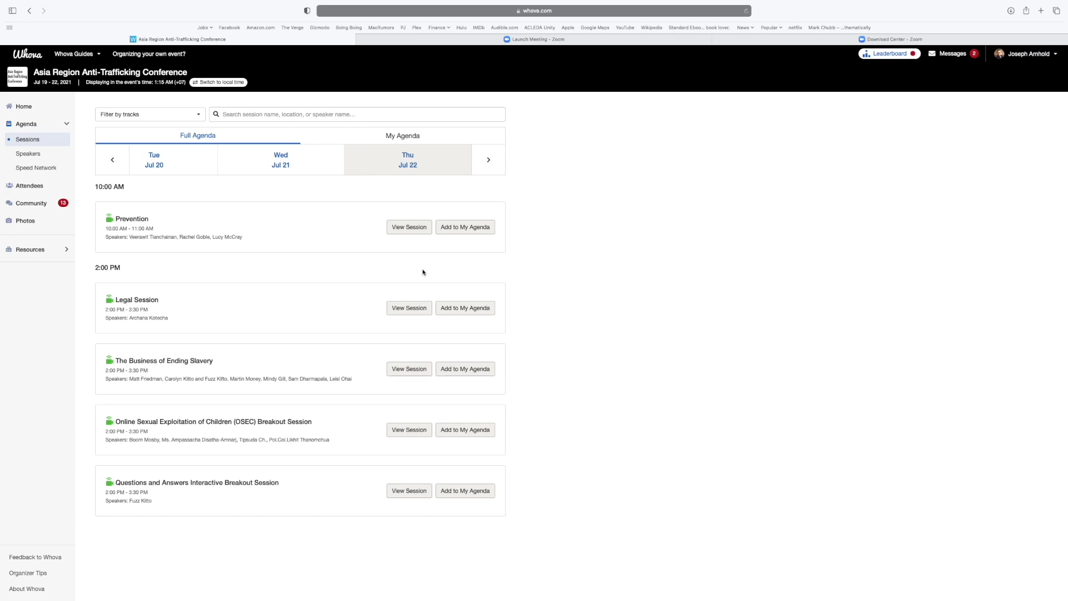
# - Open the community board and look at the form for adding a topic or social group, leaving it without posting
pyautogui.click(31, 204)
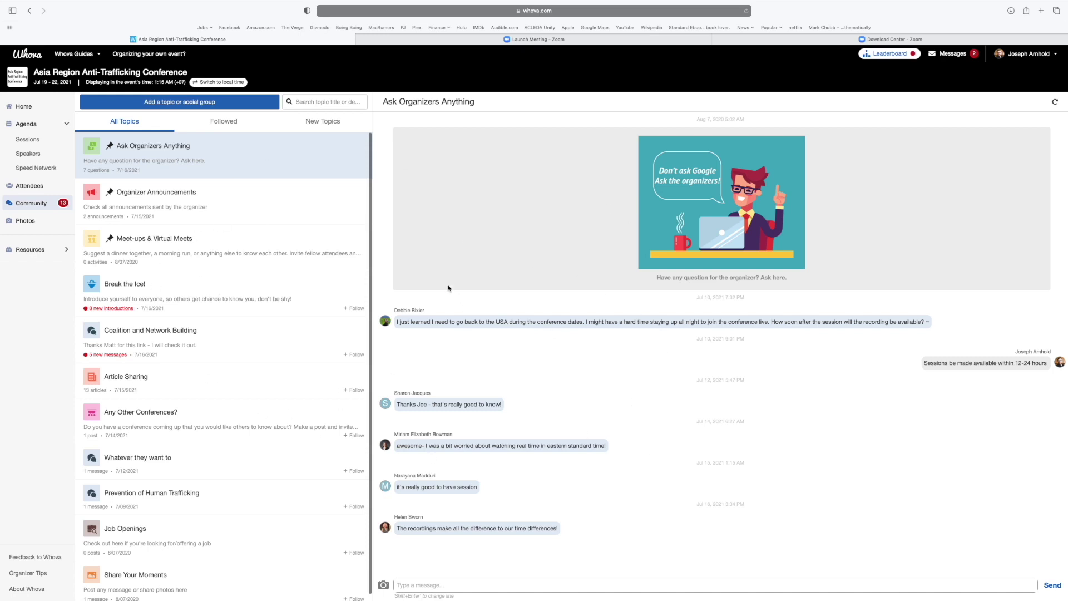
pyautogui.scroll(-1, 299, 277)
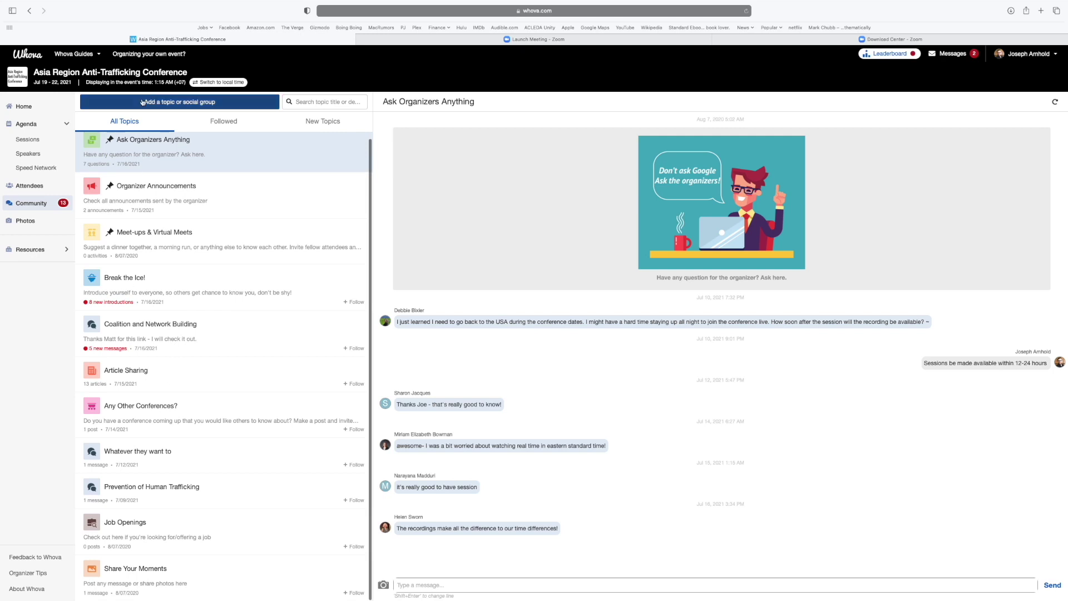
pyautogui.click(164, 102)
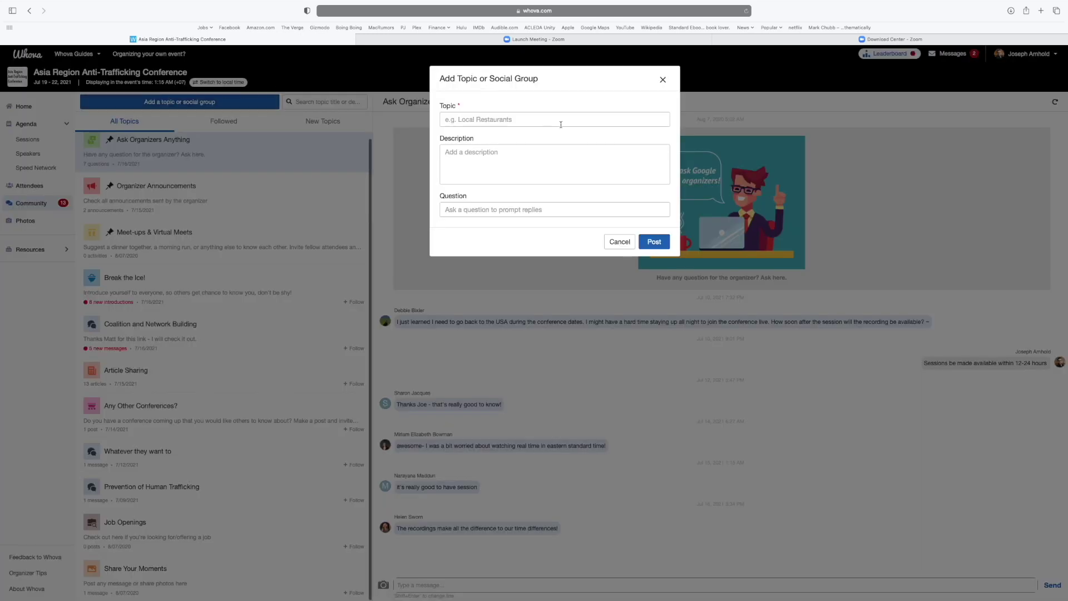
pyautogui.click(627, 244)
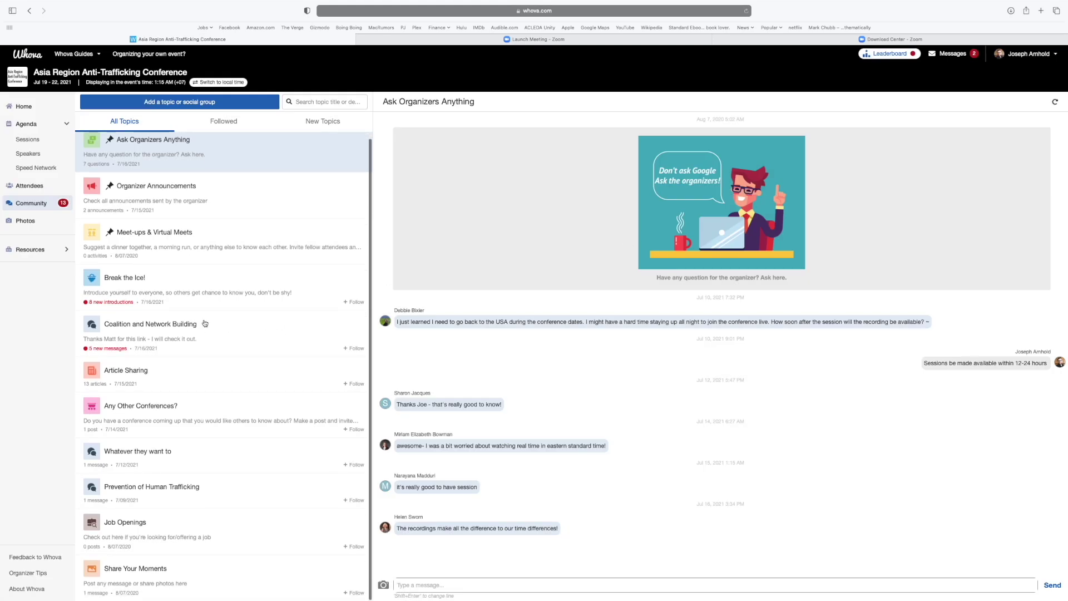
# - In Meet-ups & Virtual Meets, look at the Virtual Meet form with Whova's virtual meet room as the meeting option, leaving it without submitting
pyautogui.scroll(1, 205, 323)
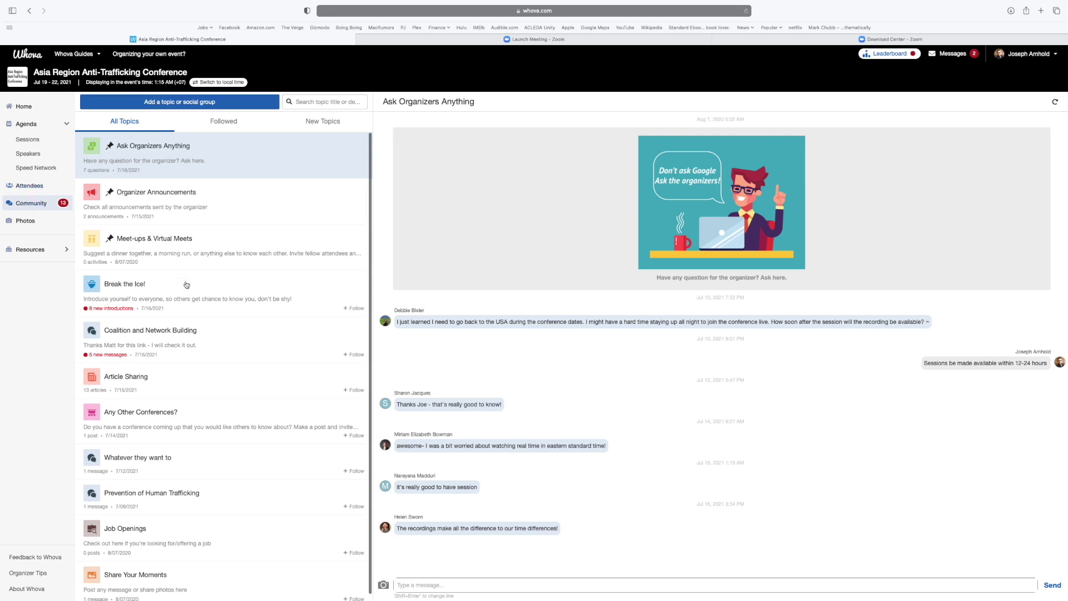
pyautogui.click(176, 252)
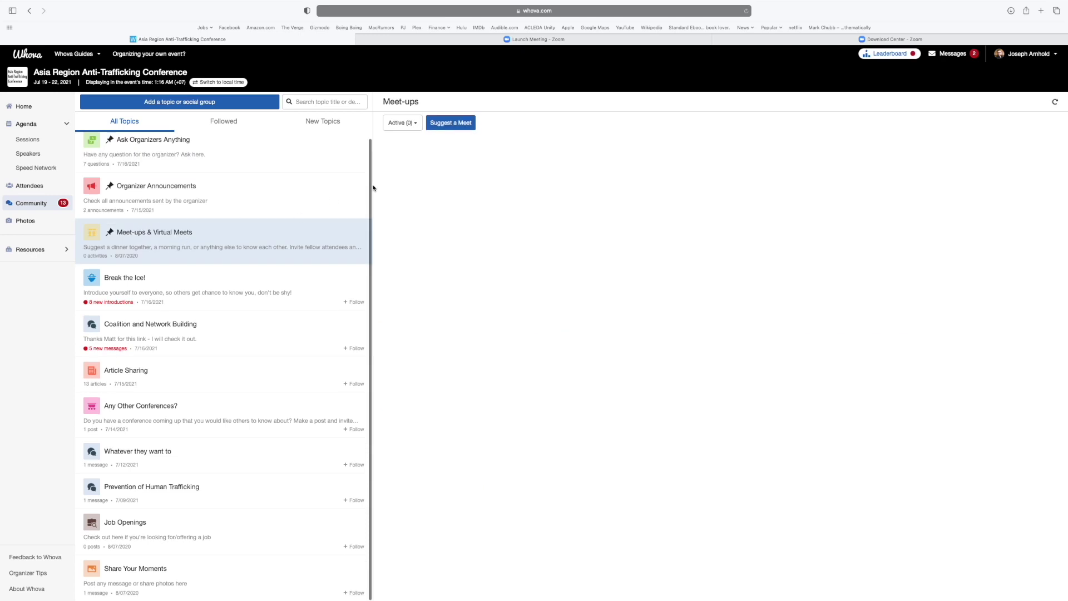
pyautogui.click(459, 131)
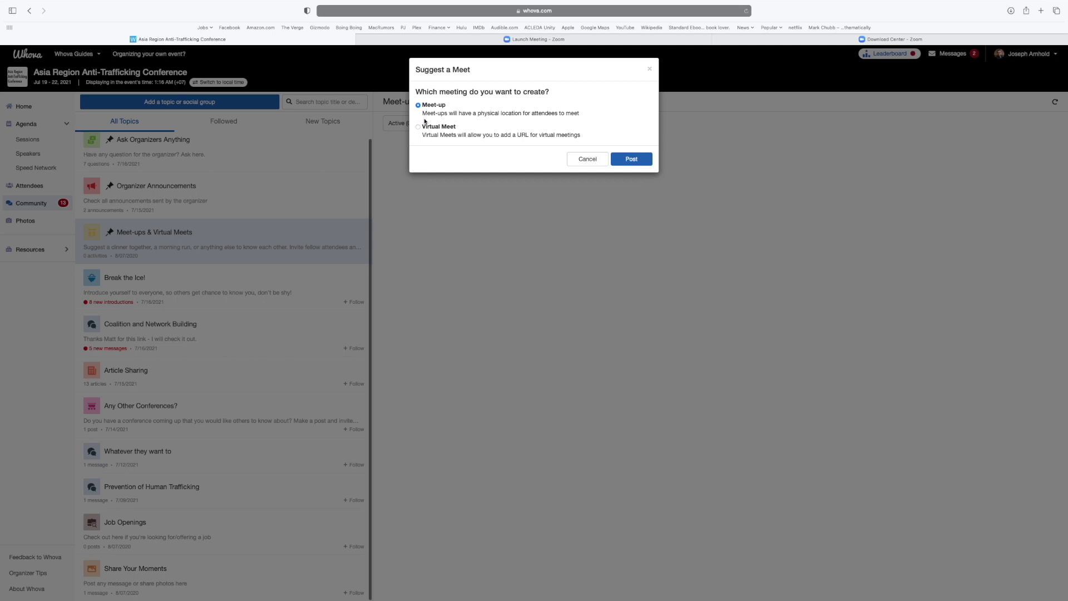
pyautogui.click(418, 127)
pyautogui.click(645, 162)
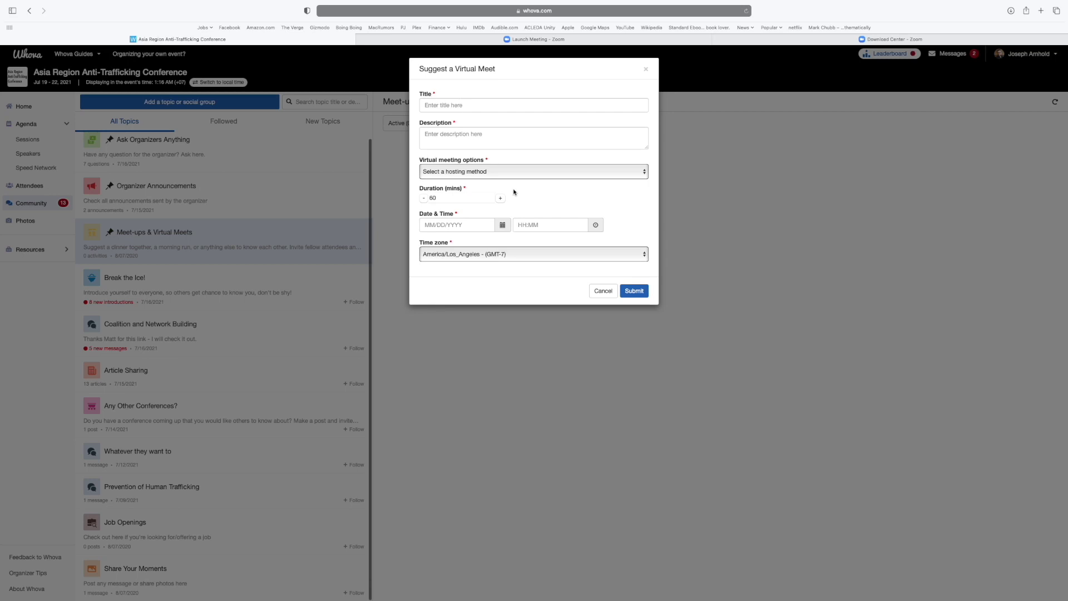
pyautogui.click(623, 173)
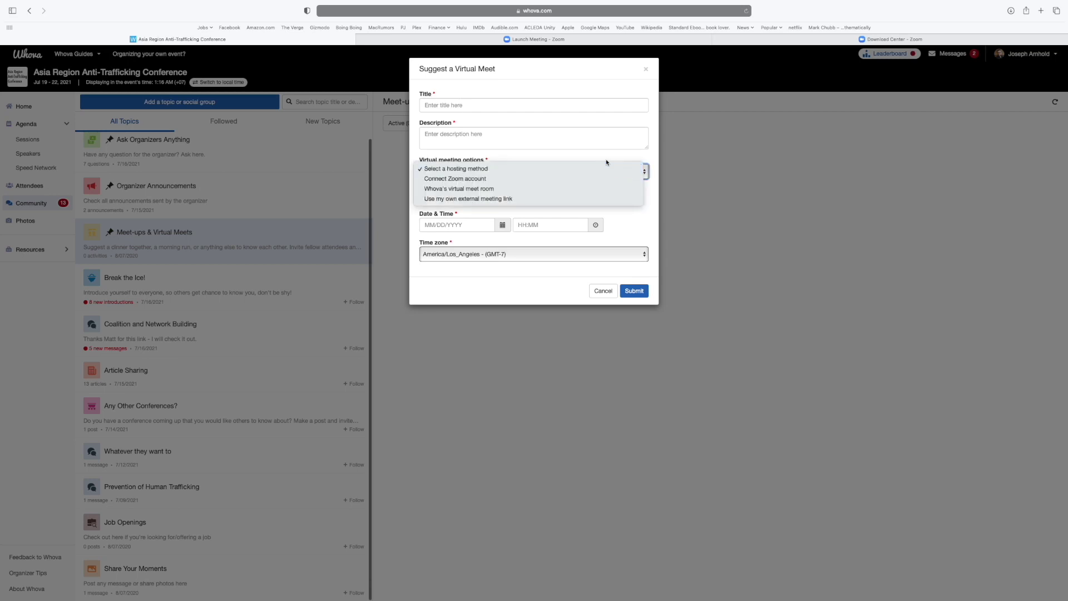
pyautogui.click(503, 189)
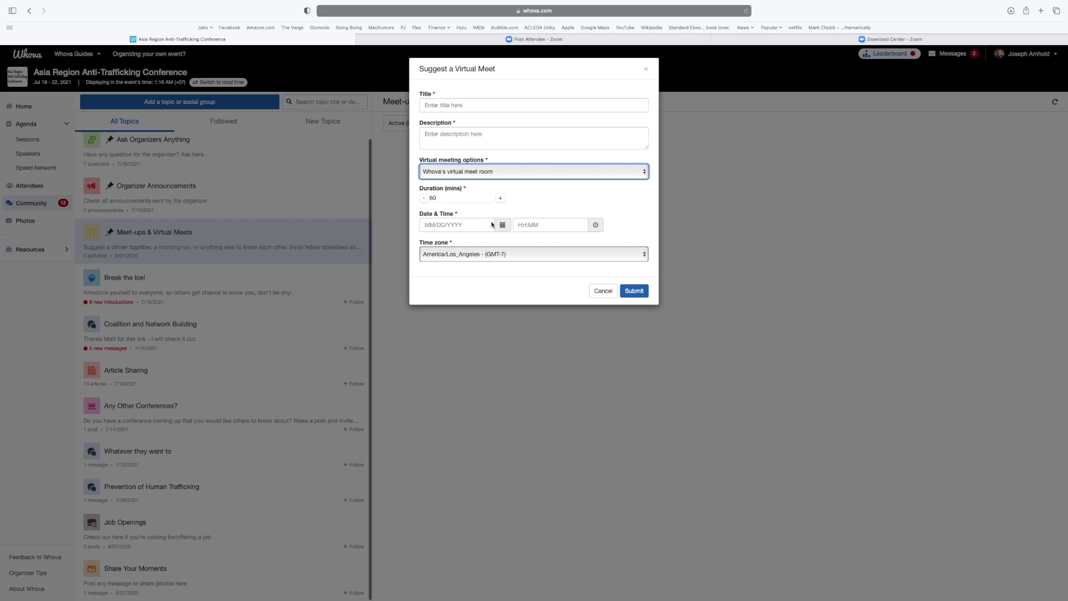
pyautogui.click(607, 293)
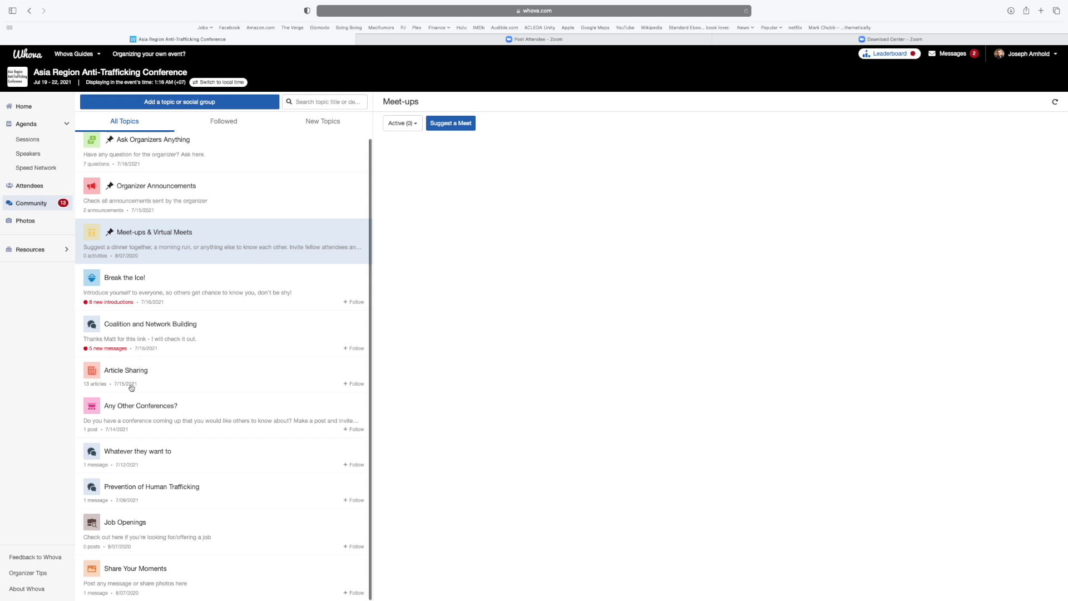
# - View the Article Sharing and Ask Organizers Anything topics and look through the ice breaker cards in Break the Ice!
pyautogui.click(150, 373)
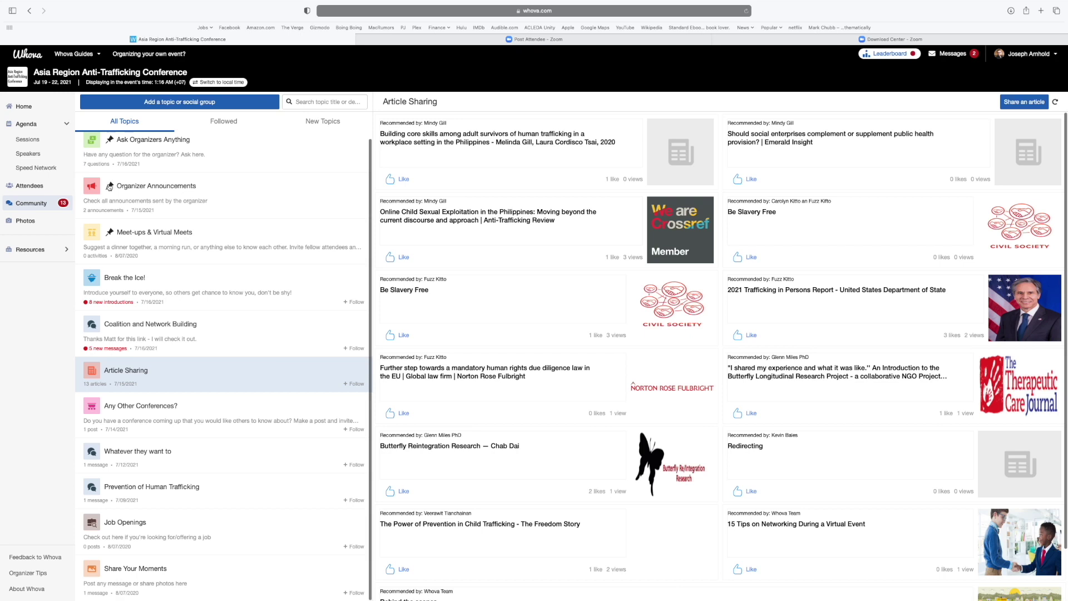
pyautogui.click(180, 153)
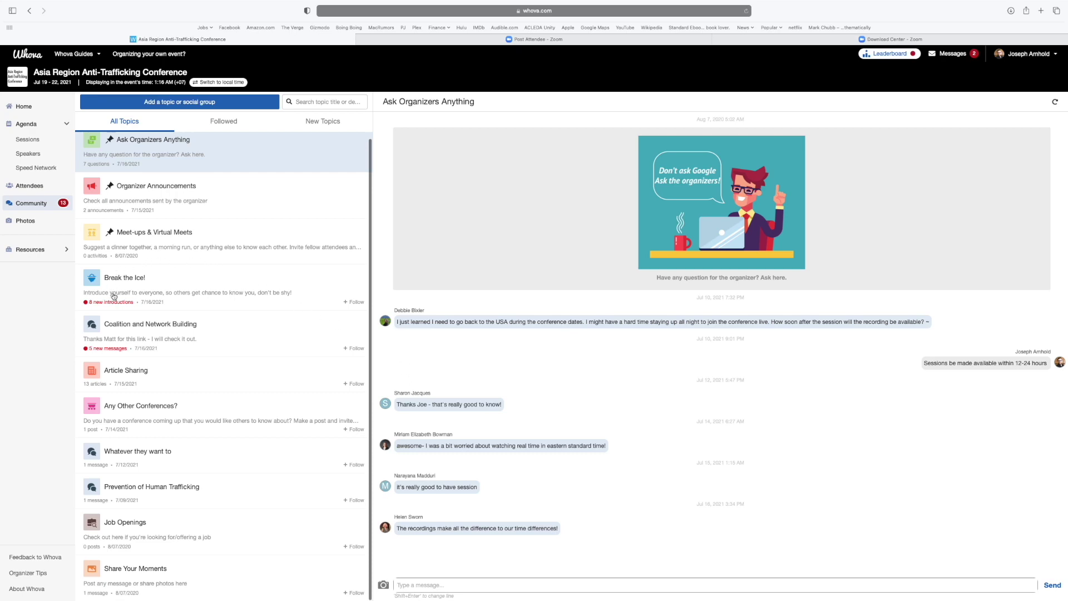
pyautogui.click(206, 303)
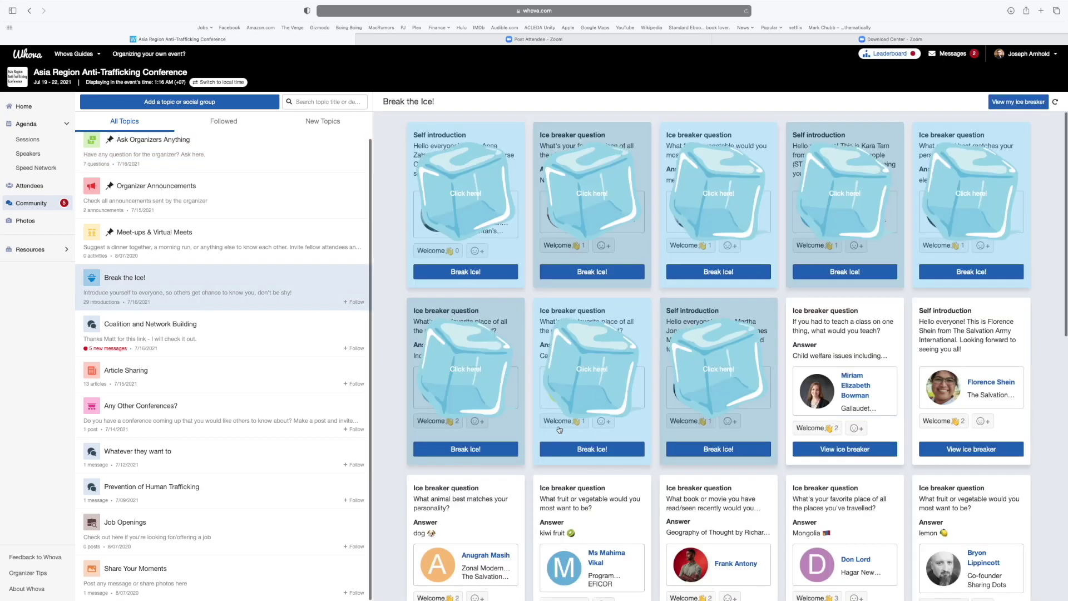
pyautogui.scroll(-2, 559, 430)
pyautogui.scroll(-1, 560, 429)
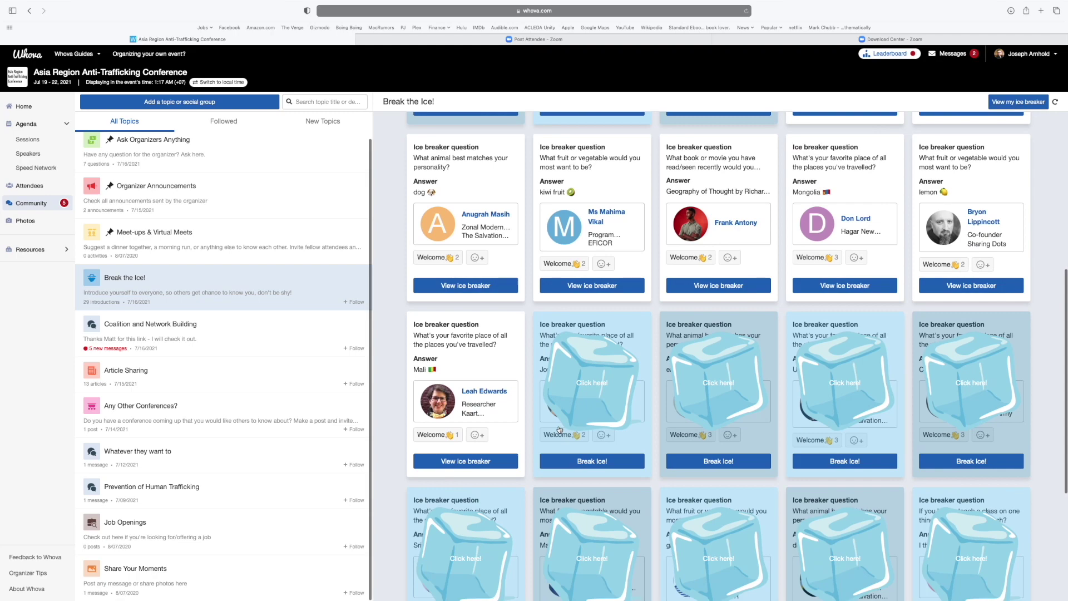
pyautogui.scroll(-3, 560, 429)
pyautogui.scroll(-2, 559, 426)
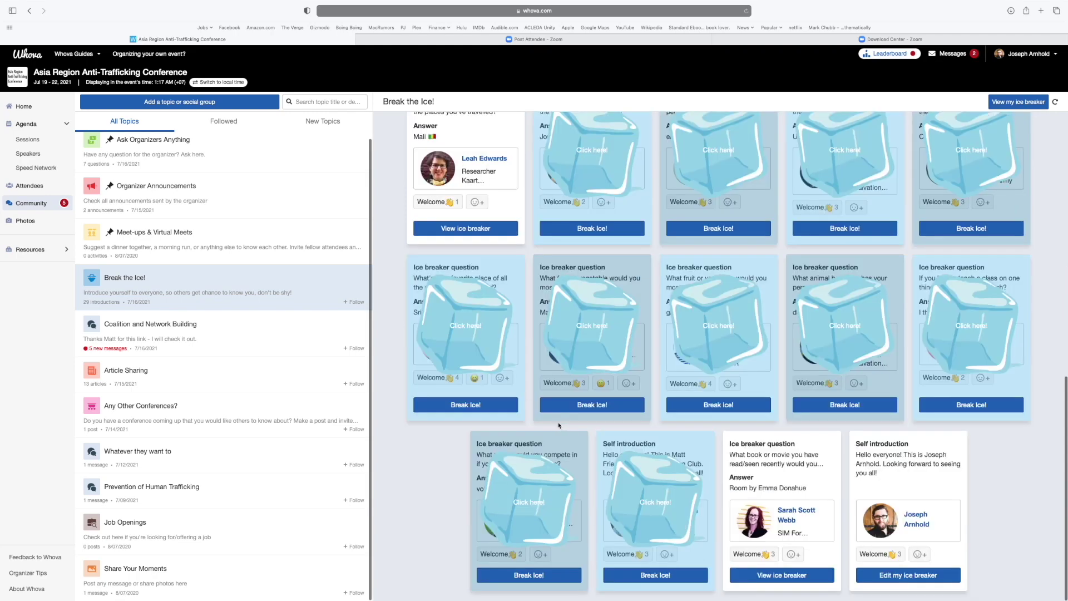
pyautogui.scroll(7, 559, 426)
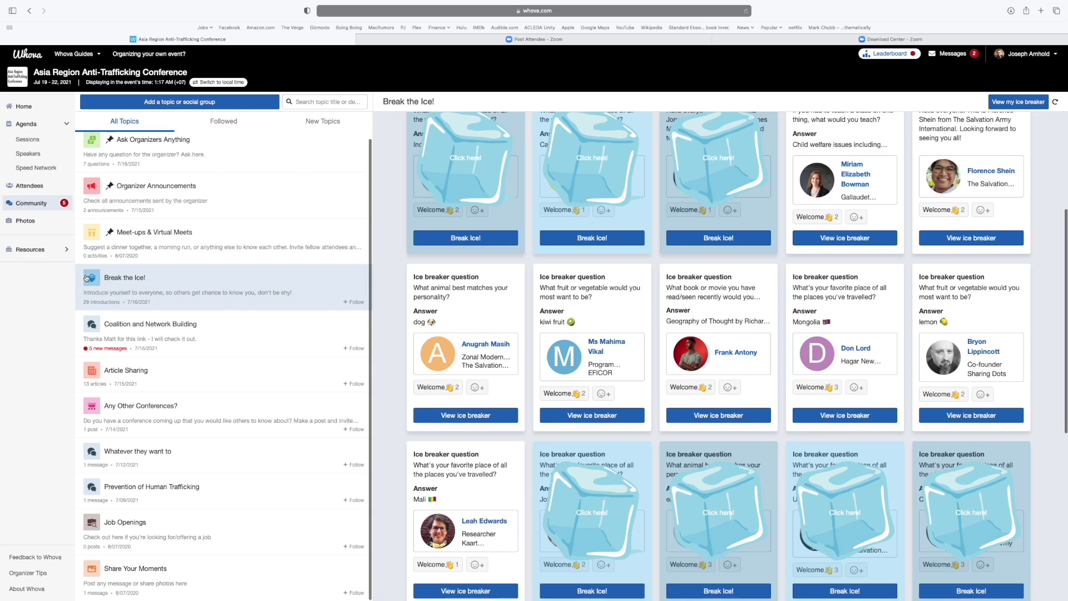
# - Search the attendee list for "Chab dai", look through the matching attendees and clear the search
pyautogui.click(22, 185)
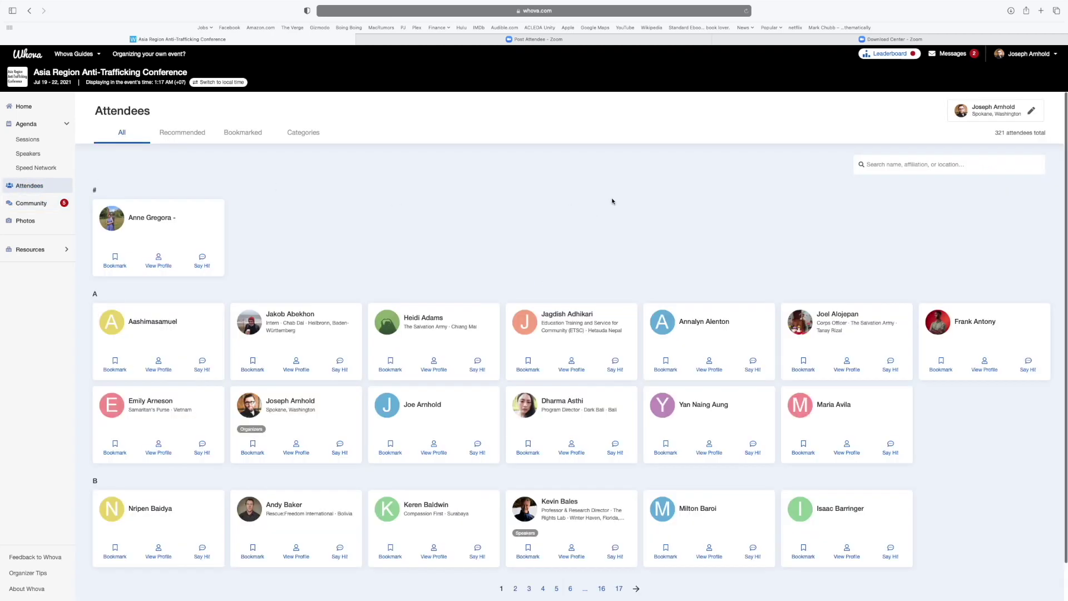
pyautogui.click(944, 164)
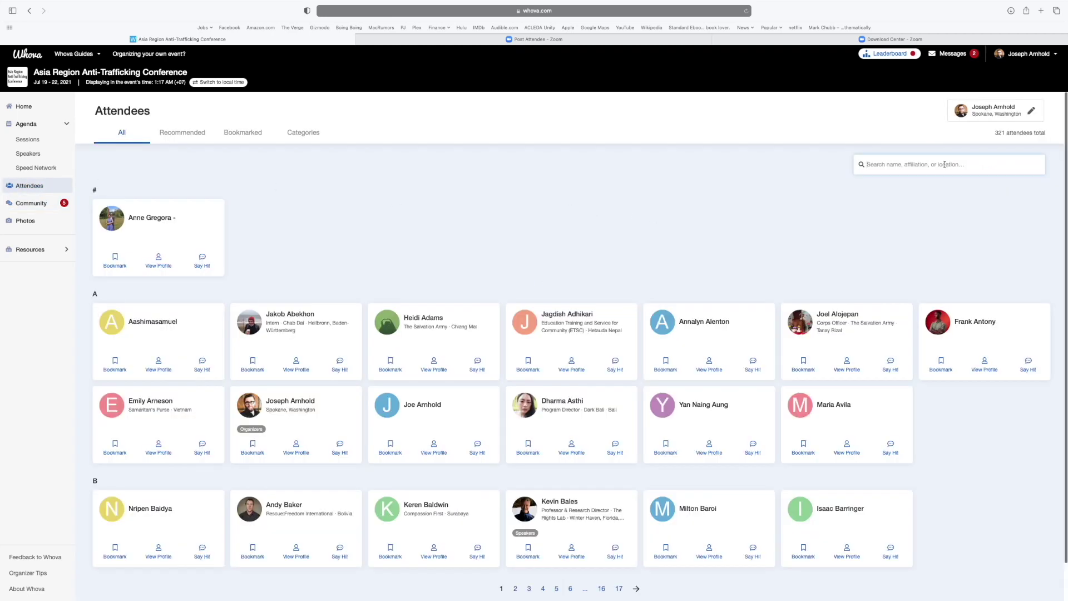
pyautogui.write('c')
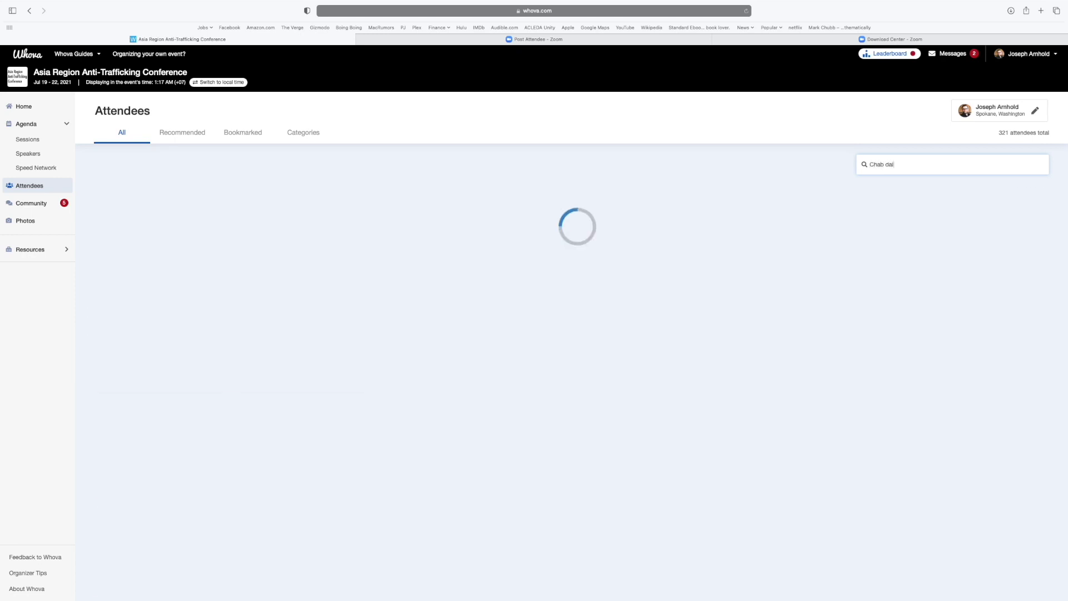
pyautogui.scroll(-6, 535, 428)
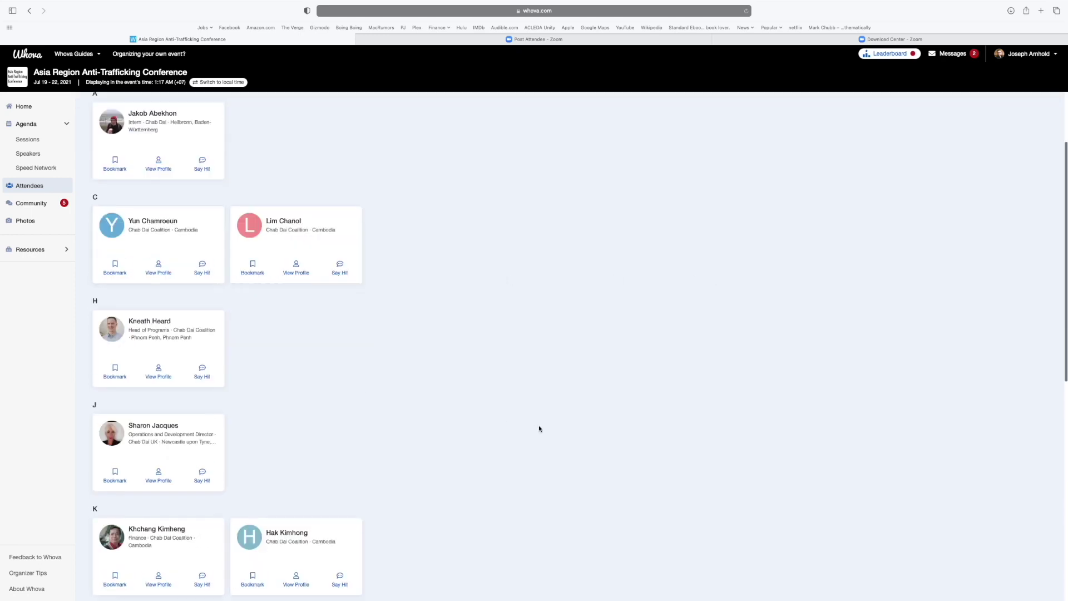
pyautogui.scroll(-4, 539, 428)
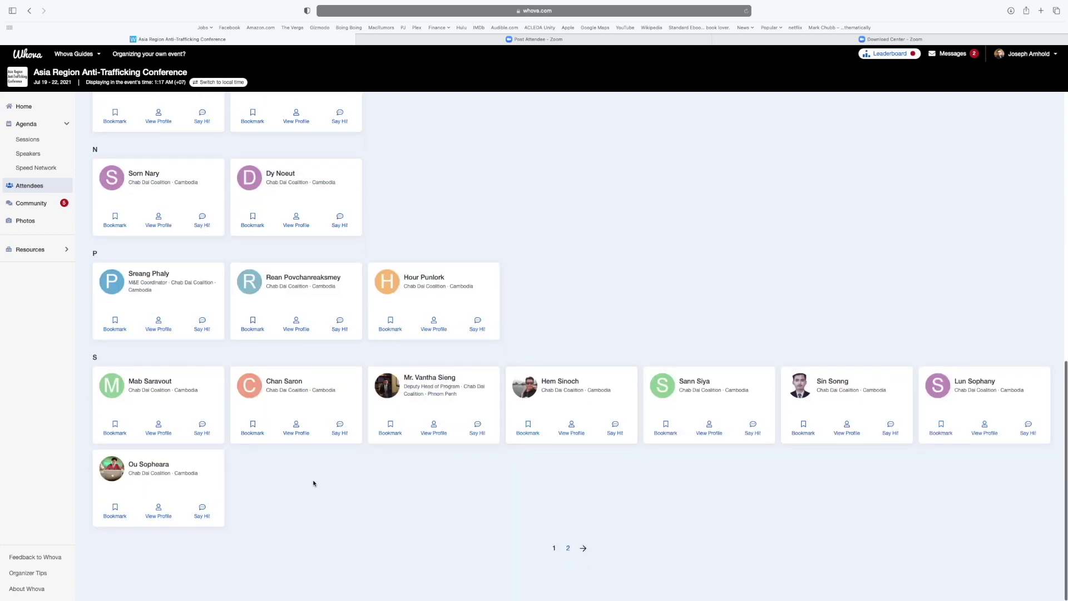
pyautogui.scroll(6, 563, 467)
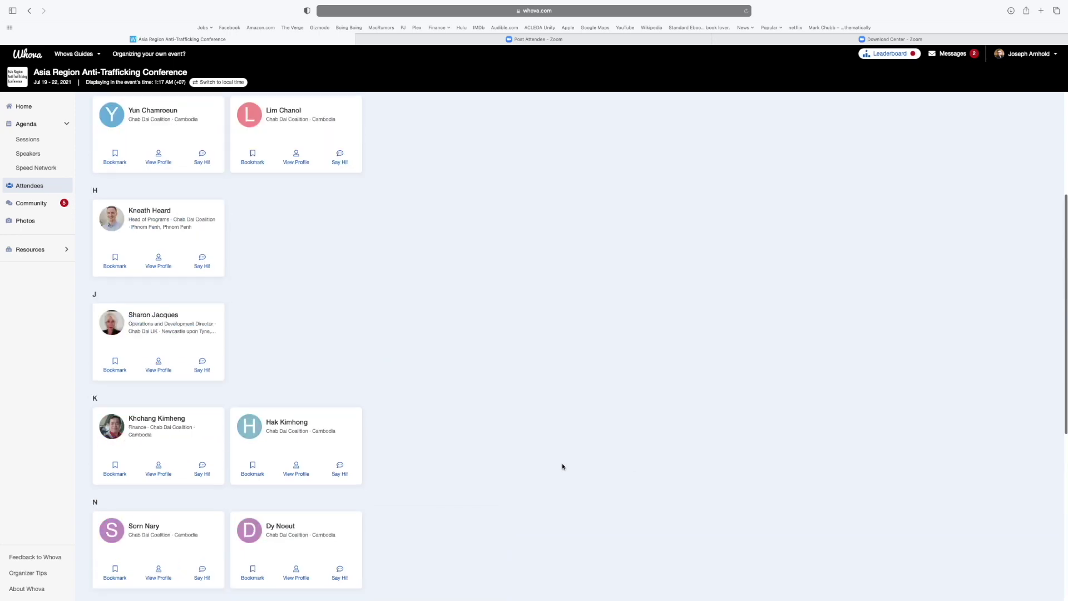
pyautogui.scroll(4, 562, 466)
pyautogui.press('super+a')
pyautogui.press('BackSpace')
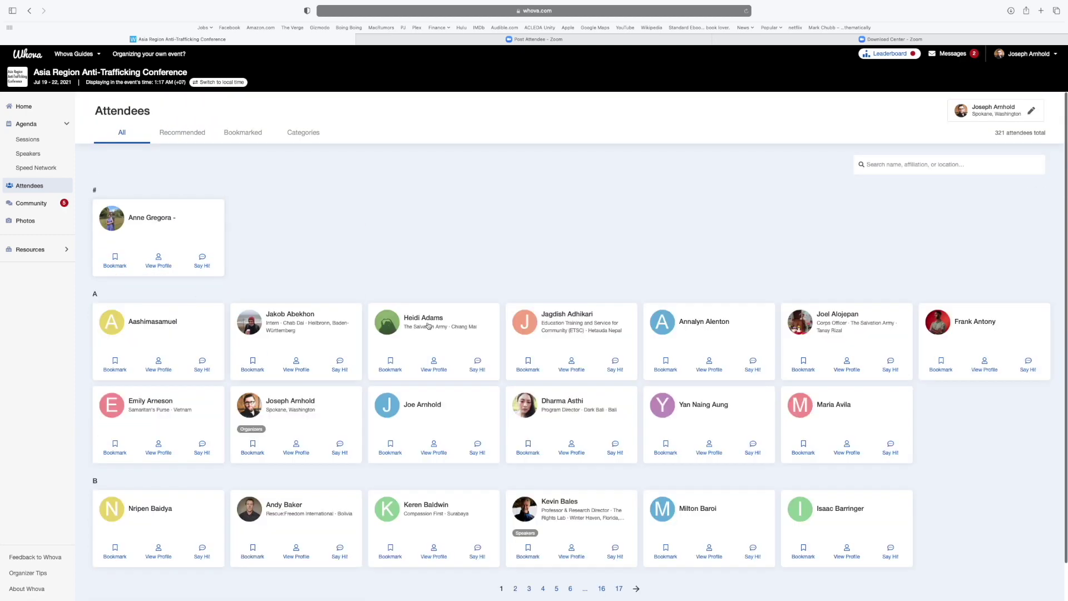
# - Bookmark the attendee labelled Organizers in section A and show the list of bookmarked attendees
pyautogui.scroll(-1, 428, 327)
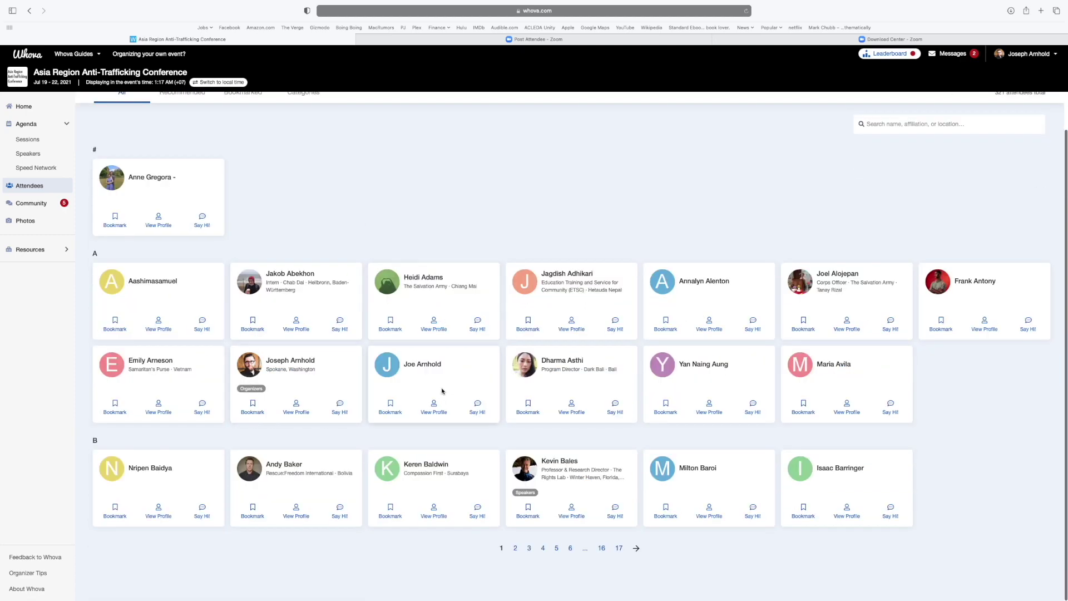
pyautogui.click(250, 403)
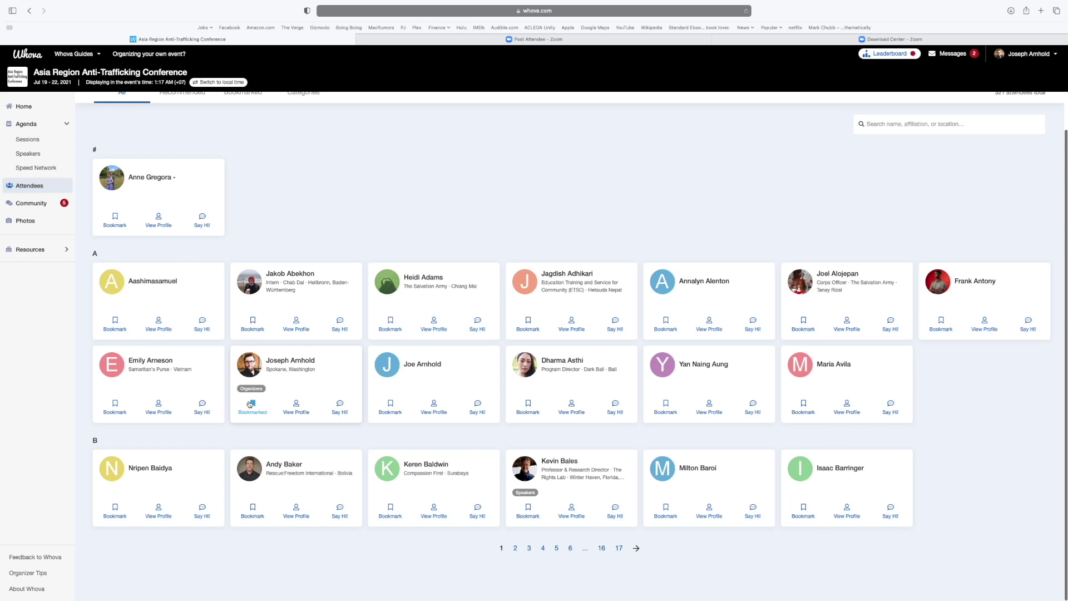
pyautogui.scroll(1, 259, 224)
pyautogui.click(245, 134)
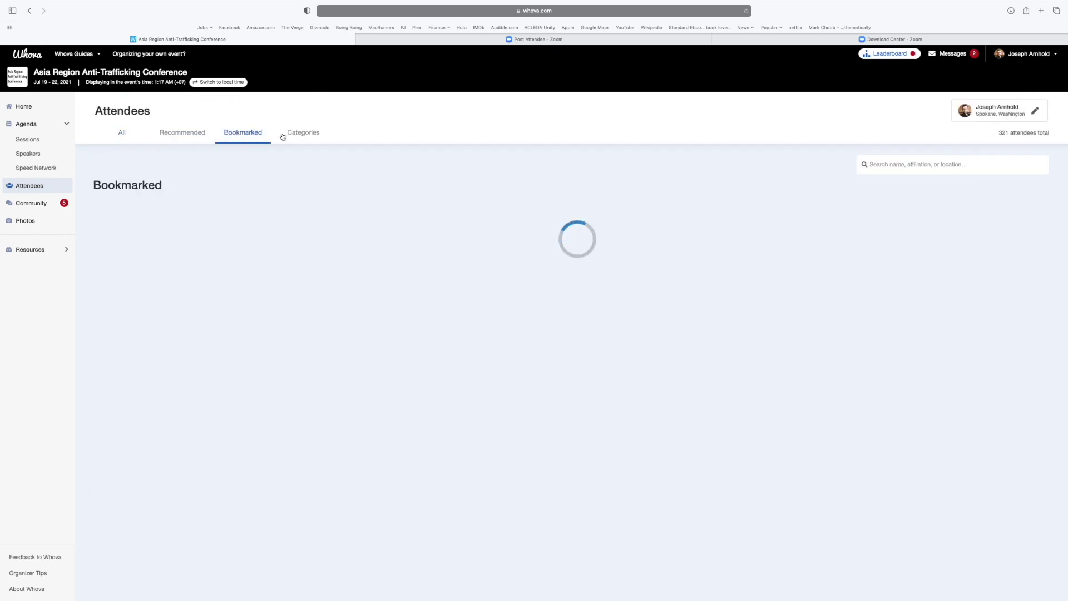